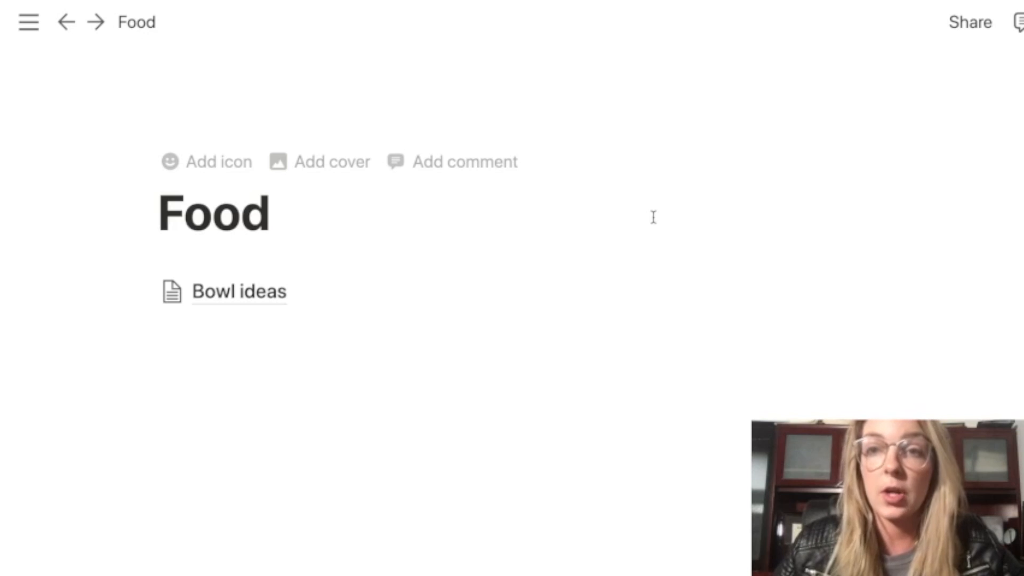
Expand the Piano page in the workspace's private page list and open its Ideas subpage
{"action": "mouse_move", "coordinate": [25, 274]}
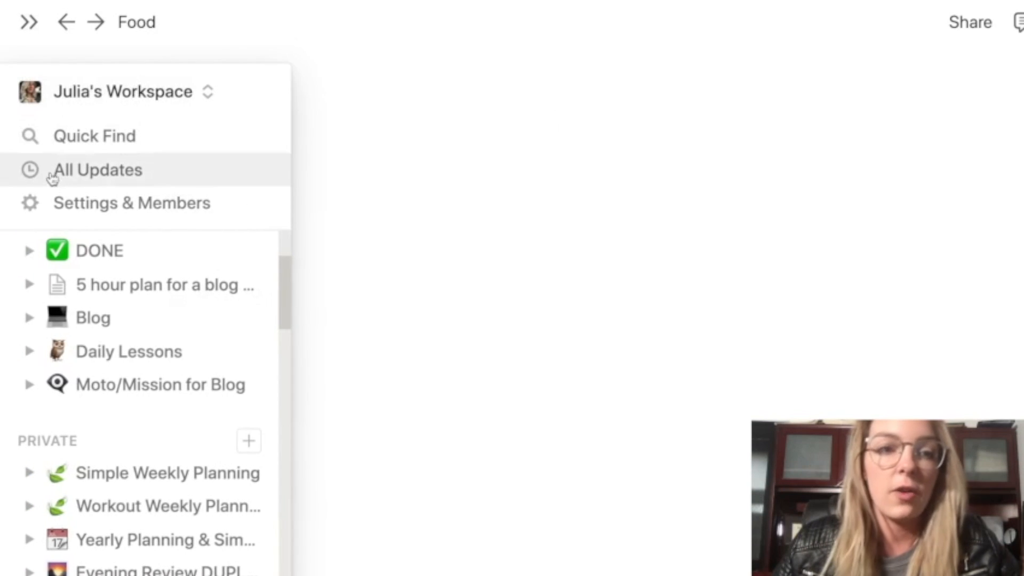
{"action": "scroll", "coordinate": [81, 298], "scroll_direction": "down", "scroll_amount": 10}
{"action": "scroll", "coordinate": [94, 315], "scroll_direction": "down", "scroll_amount": 1}
{"action": "scroll", "coordinate": [25, 394], "scroll_direction": "down", "scroll_amount": 1}
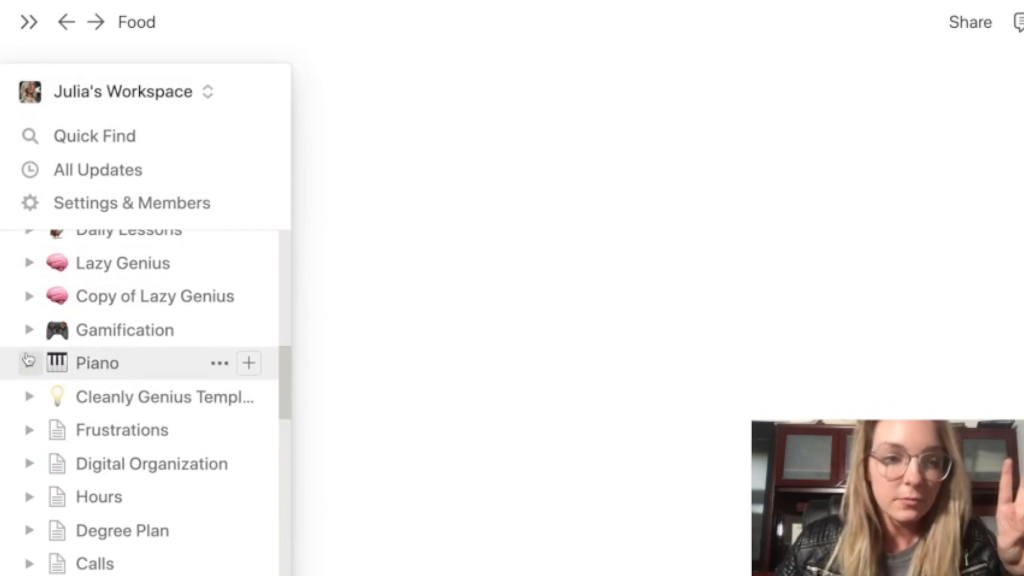
{"action": "left_click", "coordinate": [29, 361]}
{"action": "scroll", "coordinate": [30, 364], "scroll_direction": "down", "scroll_amount": 1}
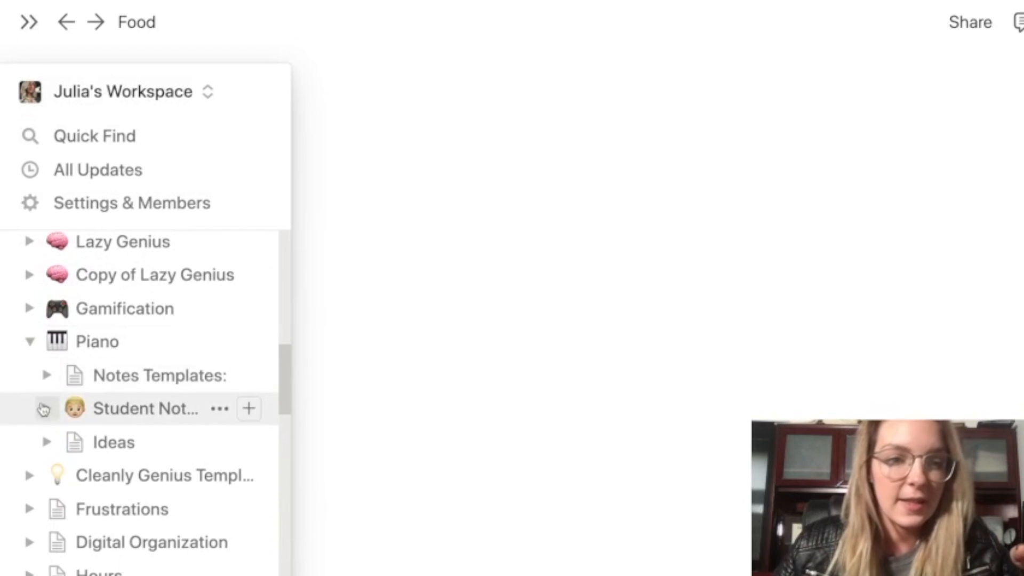
{"action": "left_click", "coordinate": [134, 441]}
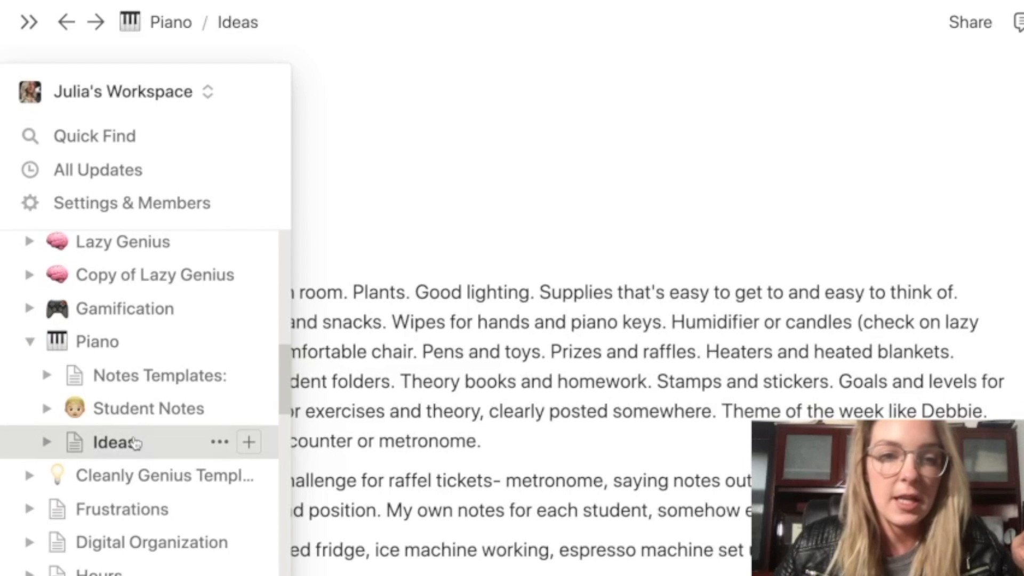
View Piano's Student Notes and Notes Templates subpages, and collapse the Piano page again
{"action": "left_click", "coordinate": [139, 415]}
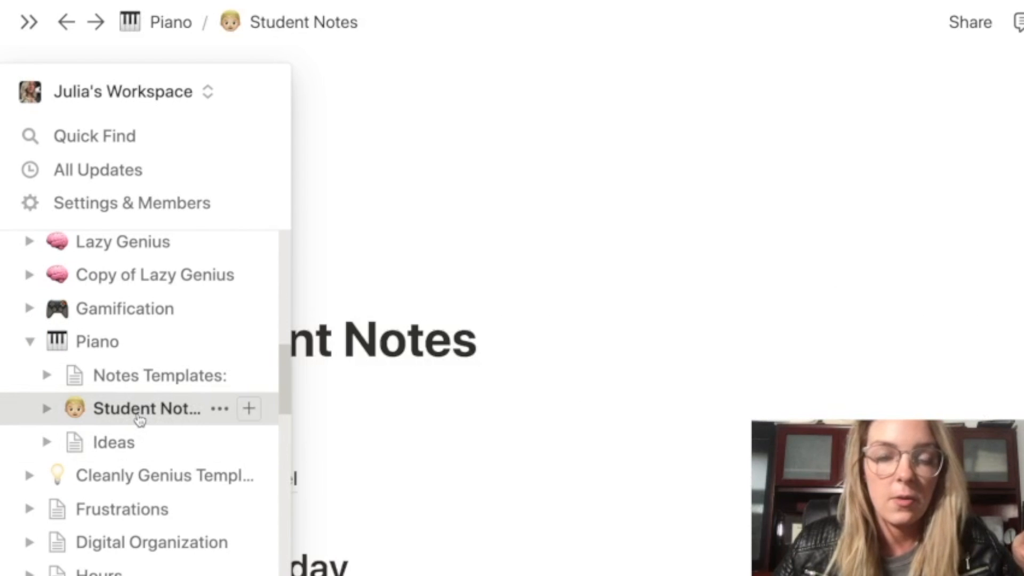
{"action": "scroll", "coordinate": [576, 416], "scroll_direction": "down", "scroll_amount": 1}
{"action": "scroll", "coordinate": [575, 417], "scroll_direction": "up", "scroll_amount": 1}
{"action": "mouse_move", "coordinate": [6, 49]}
{"action": "mouse_move", "coordinate": [45, 203]}
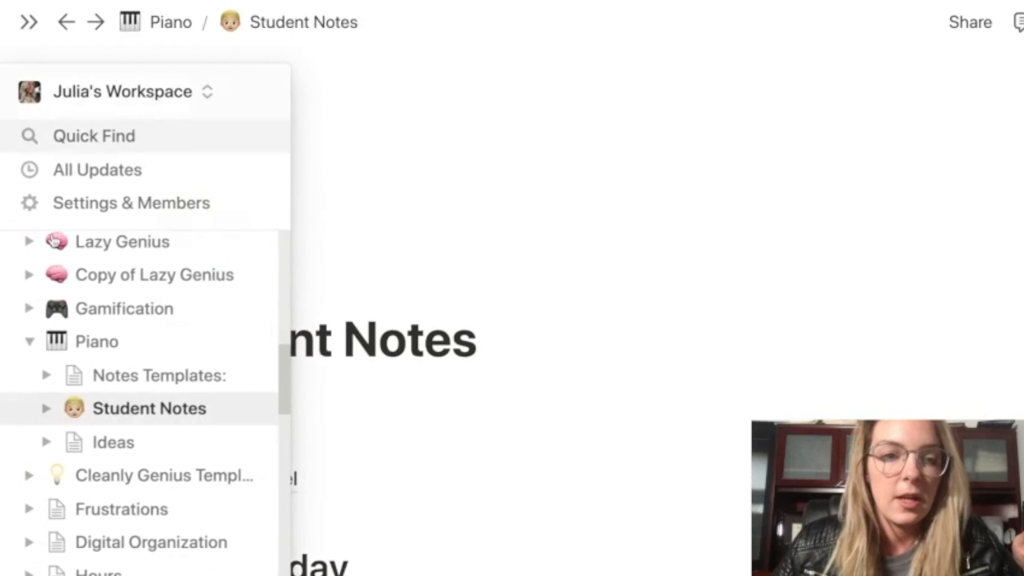
{"action": "left_click", "coordinate": [122, 380]}
{"action": "scroll", "coordinate": [122, 382], "scroll_direction": "up", "scroll_amount": 2}
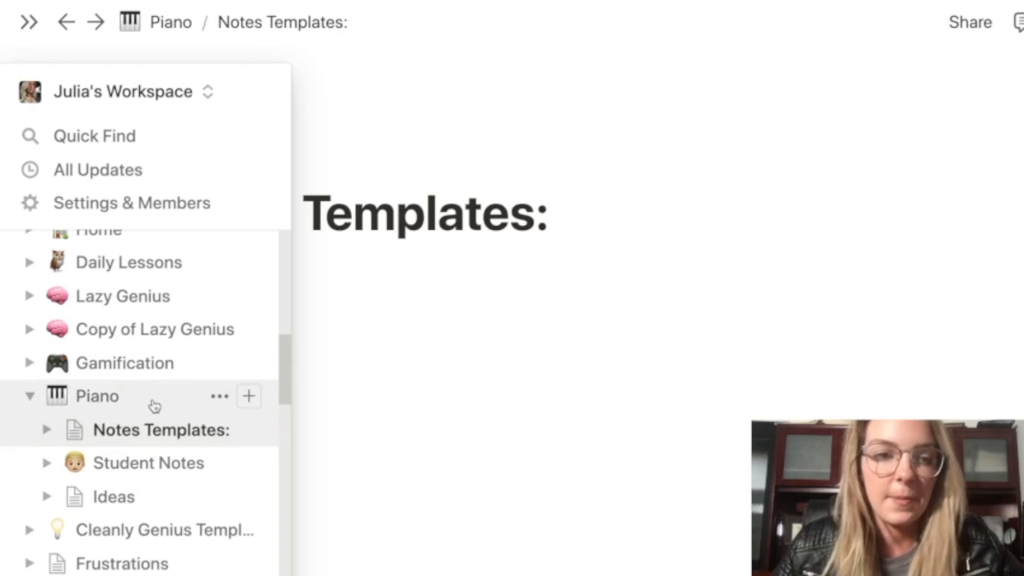
{"action": "scroll", "coordinate": [155, 408], "scroll_direction": "up", "scroll_amount": 1}
{"action": "left_click", "coordinate": [28, 417]}
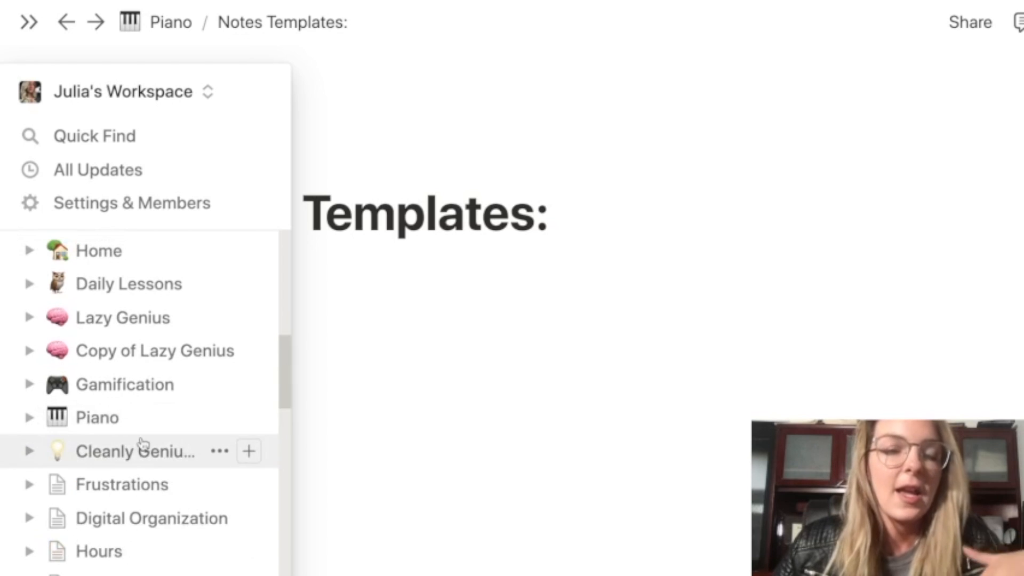
Open the Home page and add a cover image to it
{"action": "scroll", "coordinate": [143, 441], "scroll_direction": "up", "scroll_amount": 5}
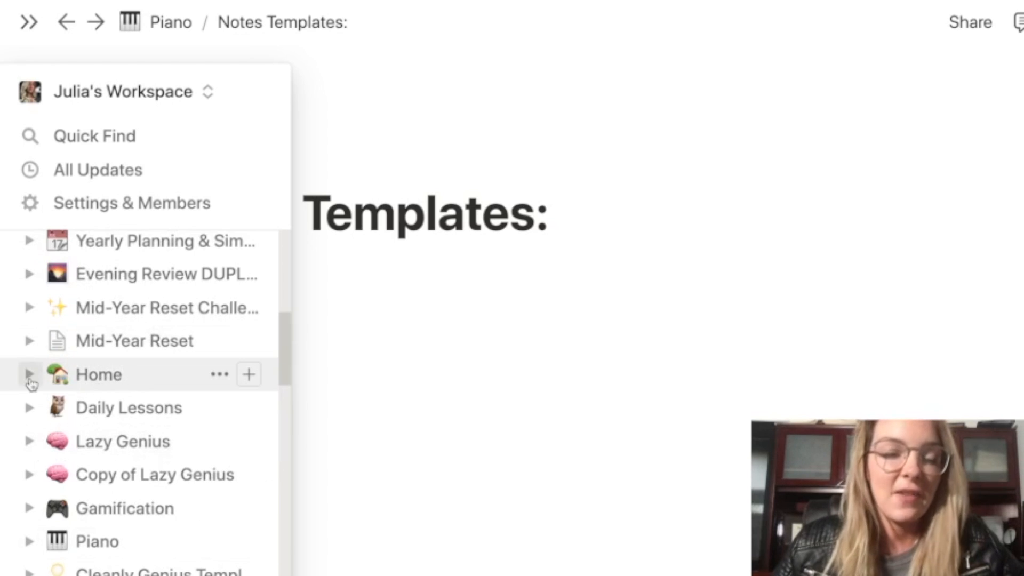
{"action": "left_click", "coordinate": [122, 380]}
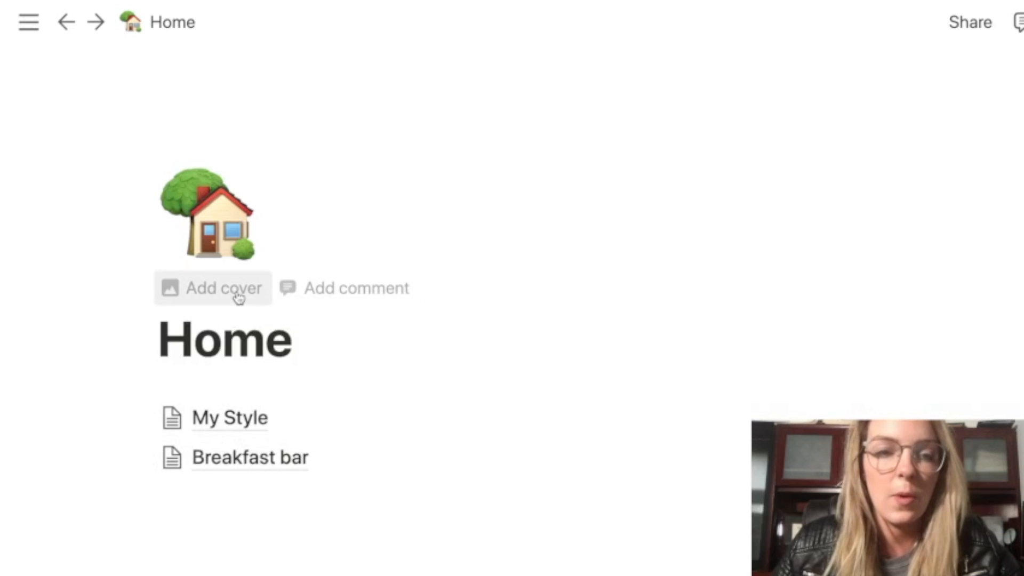
{"action": "left_click", "coordinate": [230, 290]}
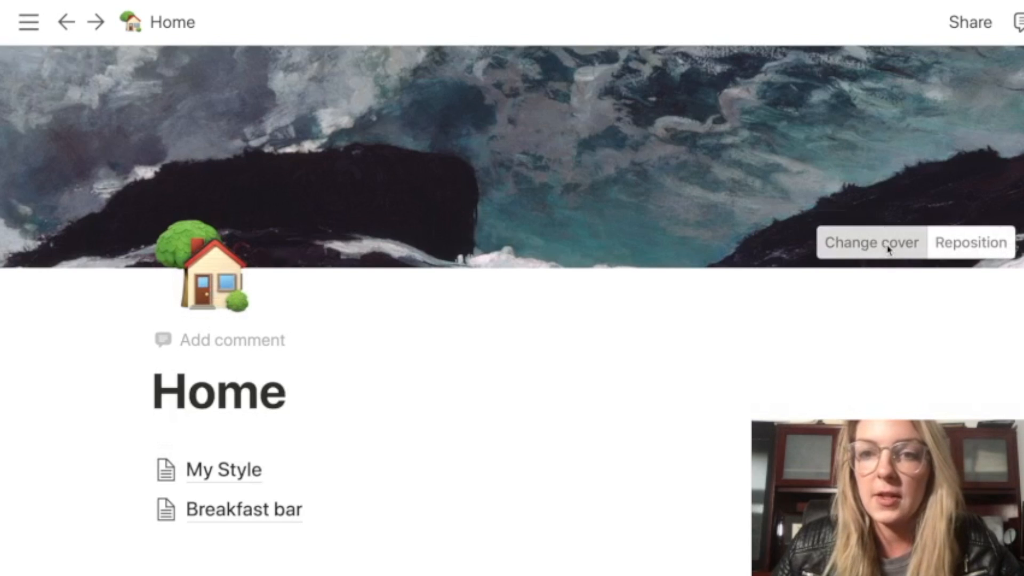
Search Unsplash for "home" and replace the Home page's cover with the photo of a grey sofa with pillows and plants
{"action": "left_click", "coordinate": [887, 248]}
{"action": "scroll", "coordinate": [715, 281], "scroll_direction": "down", "scroll_amount": 1}
{"action": "left_click", "coordinate": [744, 255]}
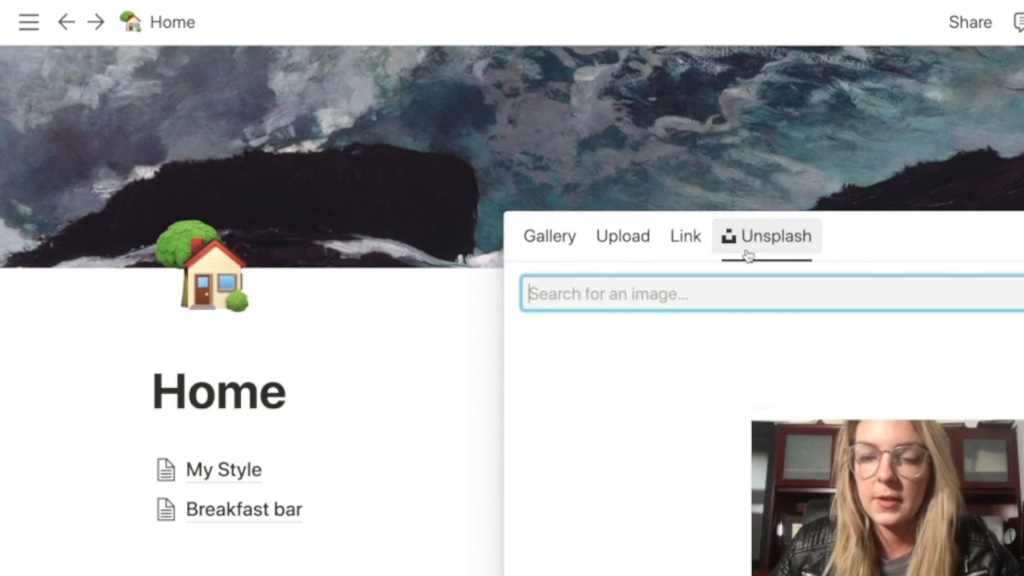
{"action": "type", "text": "home"}
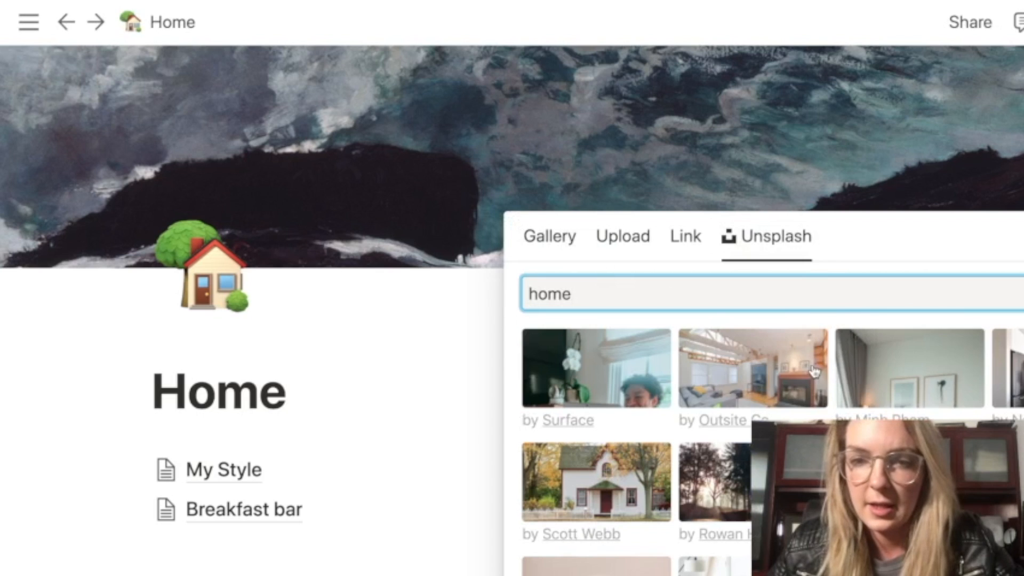
{"action": "left_click", "coordinate": [867, 374]}
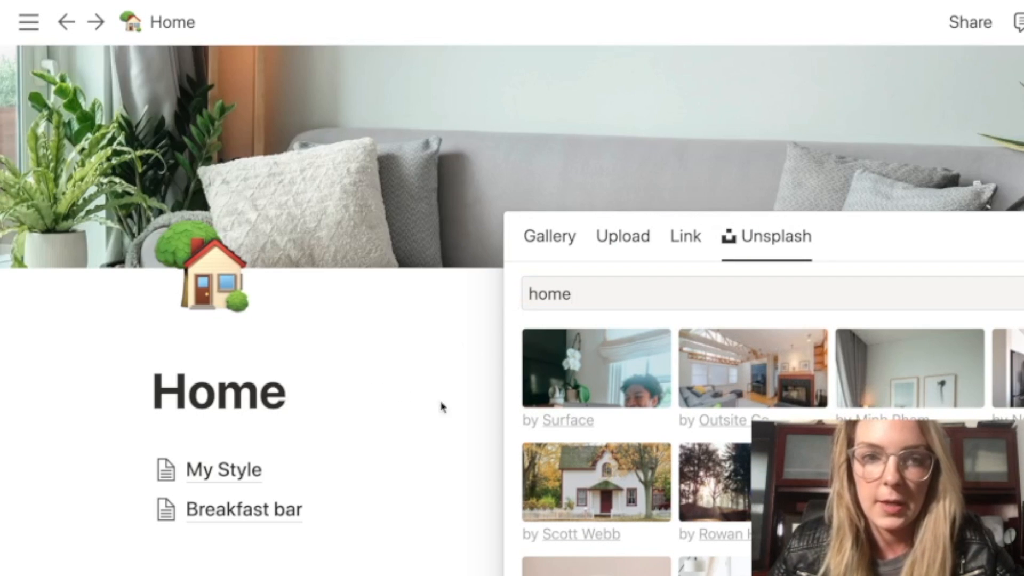
{"action": "left_click", "coordinate": [421, 429]}
View the My Style and Breakfast bar subpages of Home, returning from each one
{"action": "left_click", "coordinate": [248, 475]}
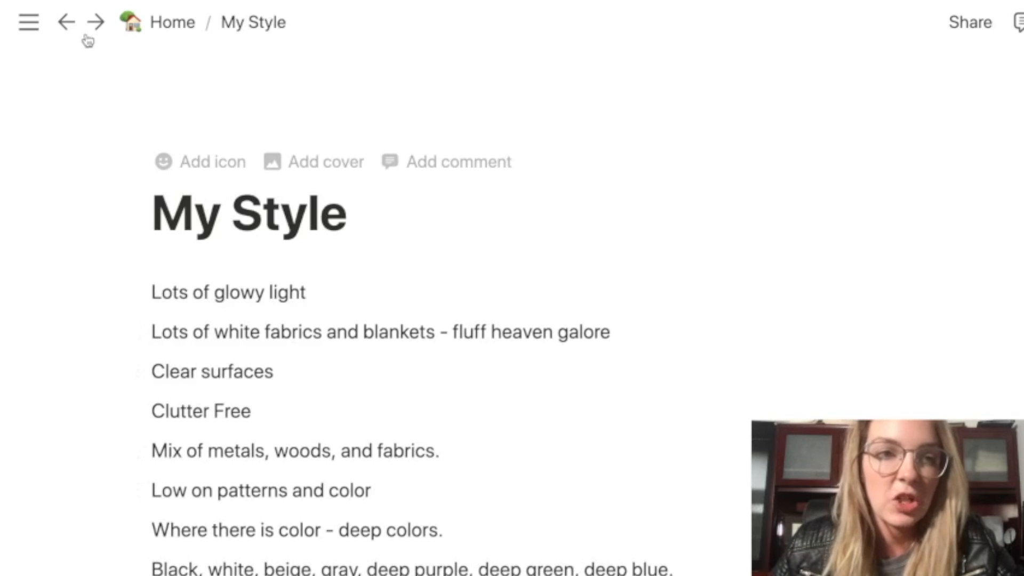
{"action": "left_click", "coordinate": [135, 24]}
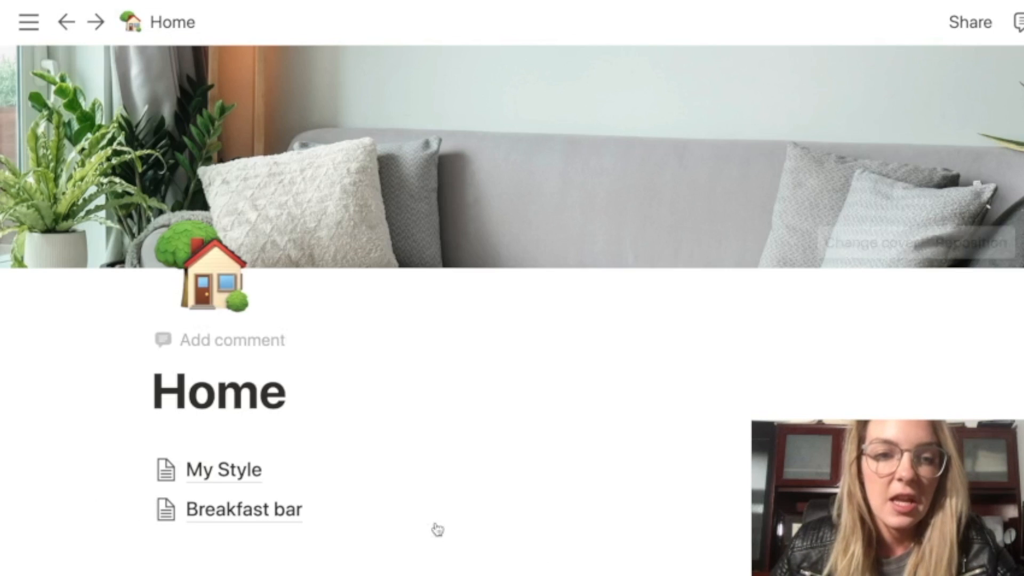
{"action": "scroll", "coordinate": [416, 525], "scroll_direction": "down", "scroll_amount": 1}
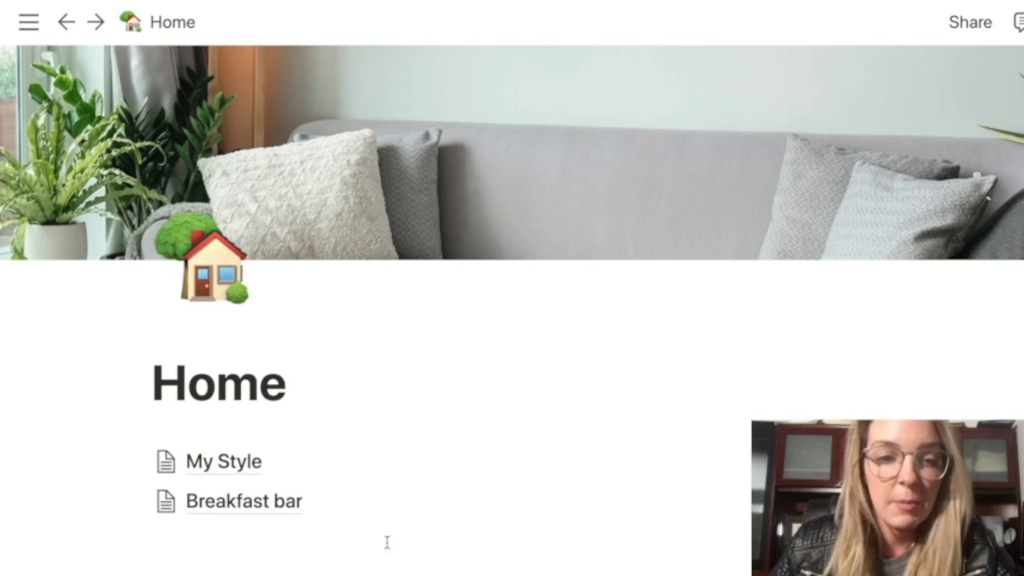
{"action": "left_click", "coordinate": [240, 509]}
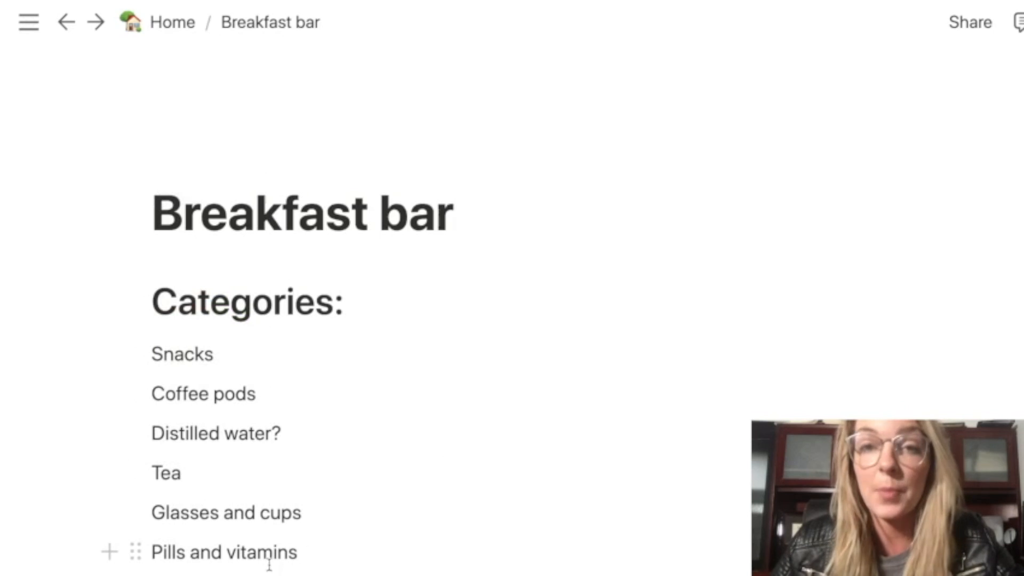
{"action": "left_click", "coordinate": [65, 23]}
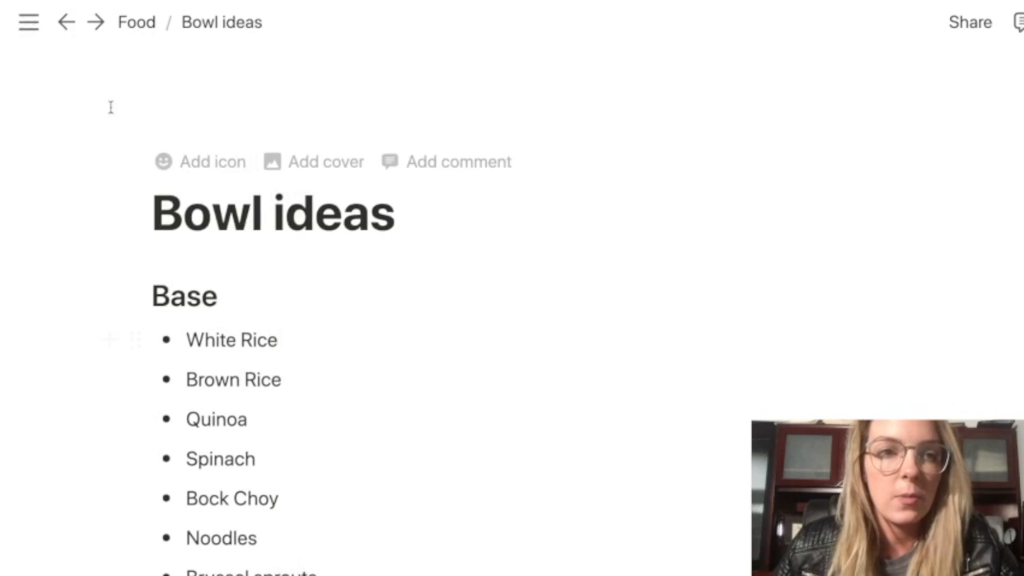
Reopen the Home page and insert a new sub-page below Breakfast bar
{"action": "mouse_move", "coordinate": [28, 22]}
{"action": "scroll", "coordinate": [123, 376], "scroll_direction": "up", "scroll_amount": 15}
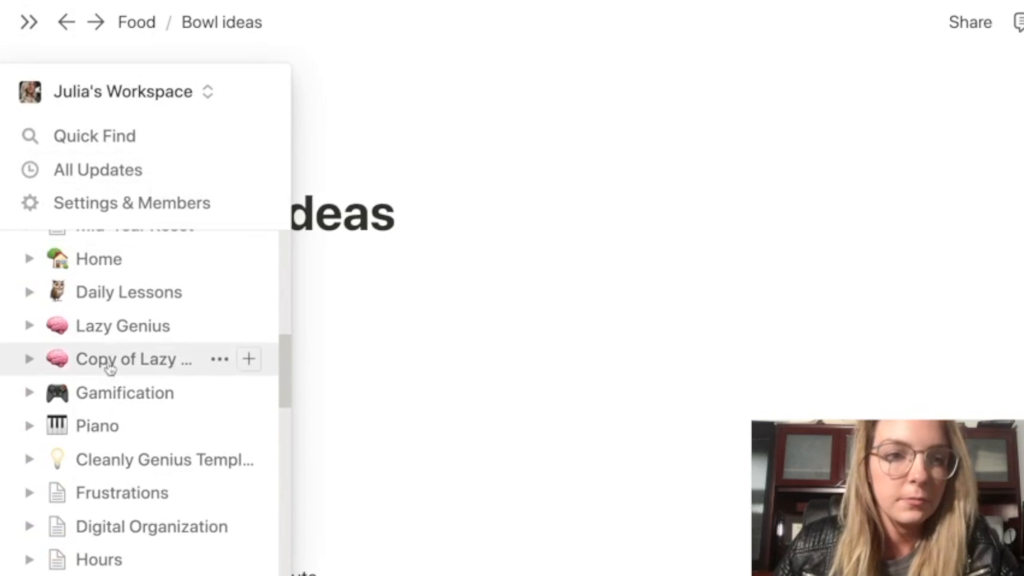
{"action": "left_click", "coordinate": [110, 258]}
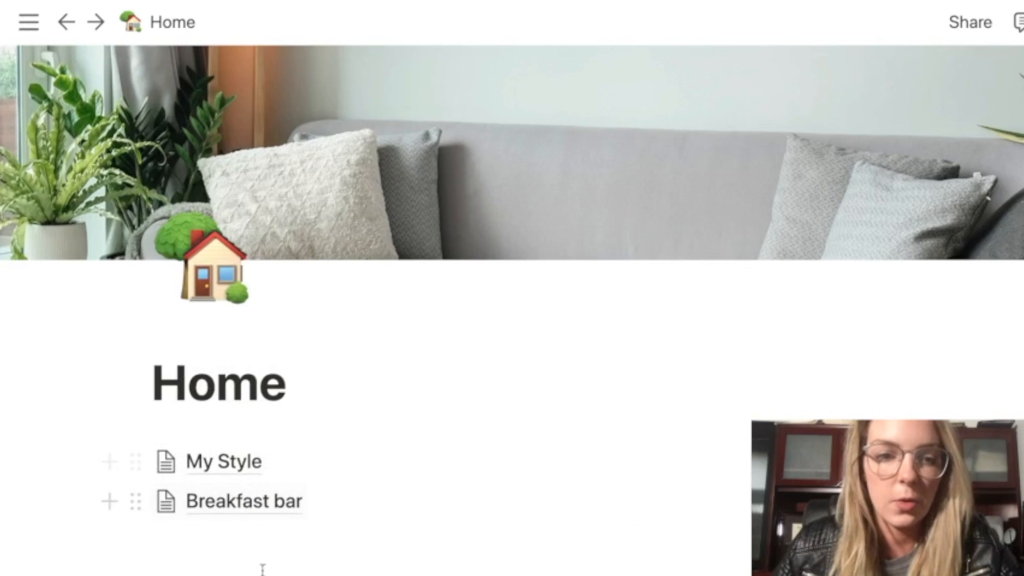
{"action": "left_click", "coordinate": [259, 534]}
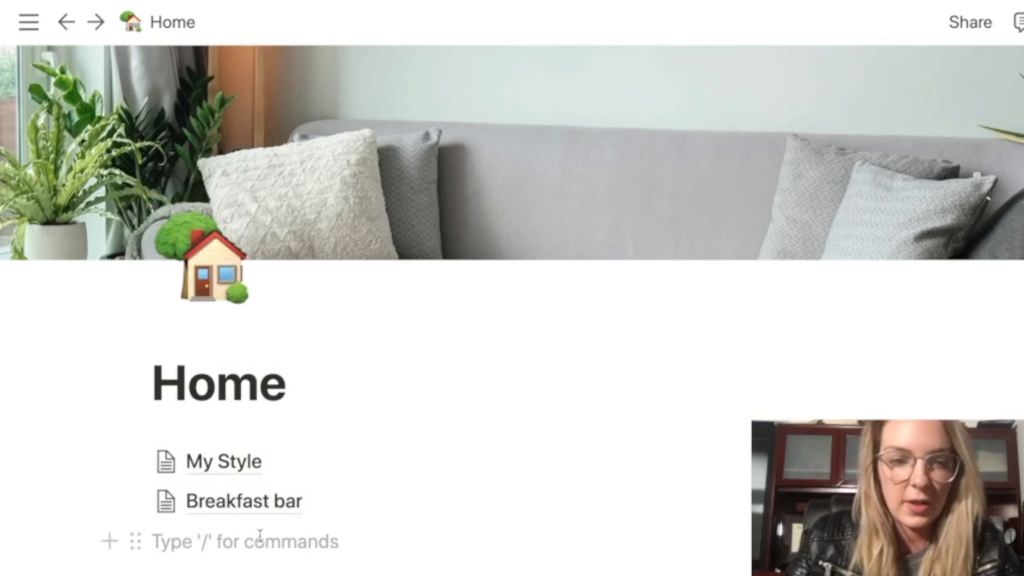
{"action": "type", "text": "/"}
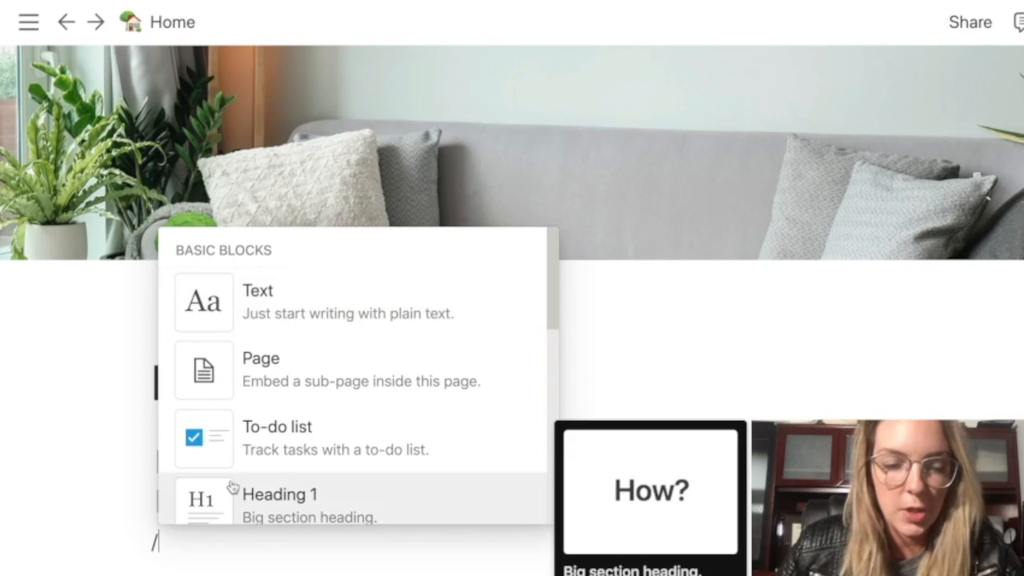
{"action": "scroll", "coordinate": [358, 424], "scroll_direction": "down", "scroll_amount": 3}
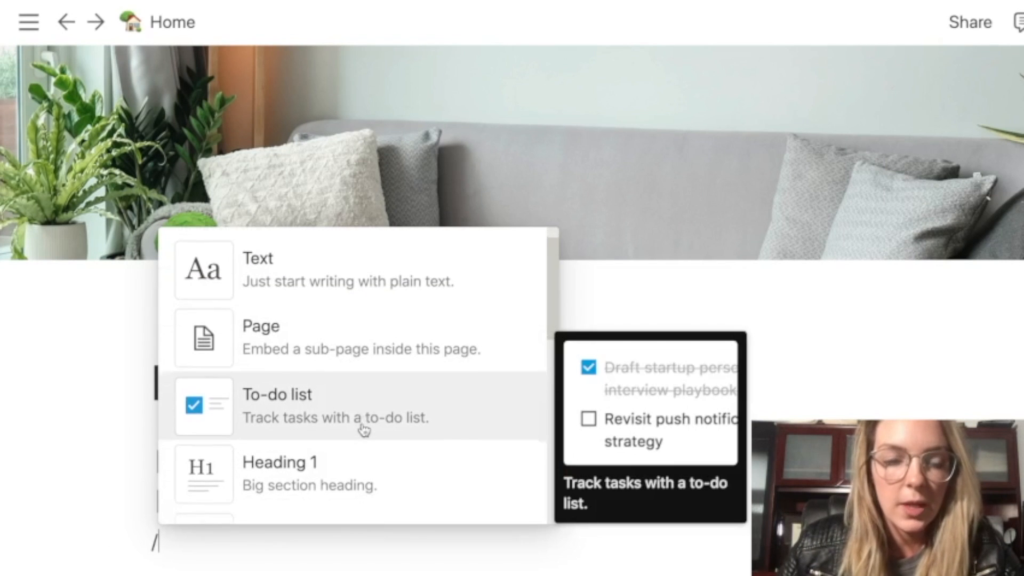
{"action": "scroll", "coordinate": [360, 432], "scroll_direction": "down", "scroll_amount": 5}
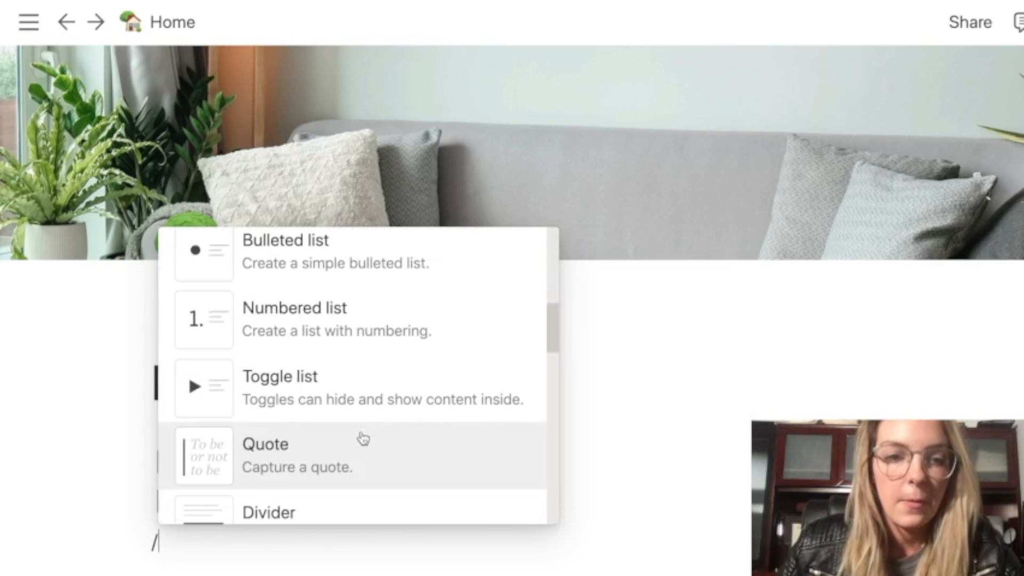
{"action": "scroll", "coordinate": [373, 472], "scroll_direction": "up", "scroll_amount": 5}
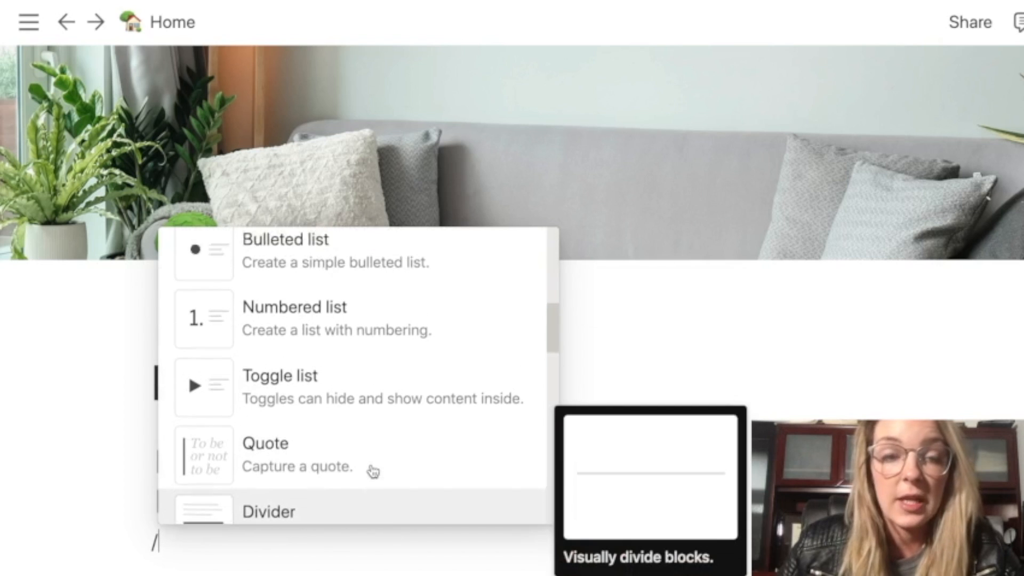
{"action": "scroll", "coordinate": [373, 470], "scroll_direction": "up", "scroll_amount": 5}
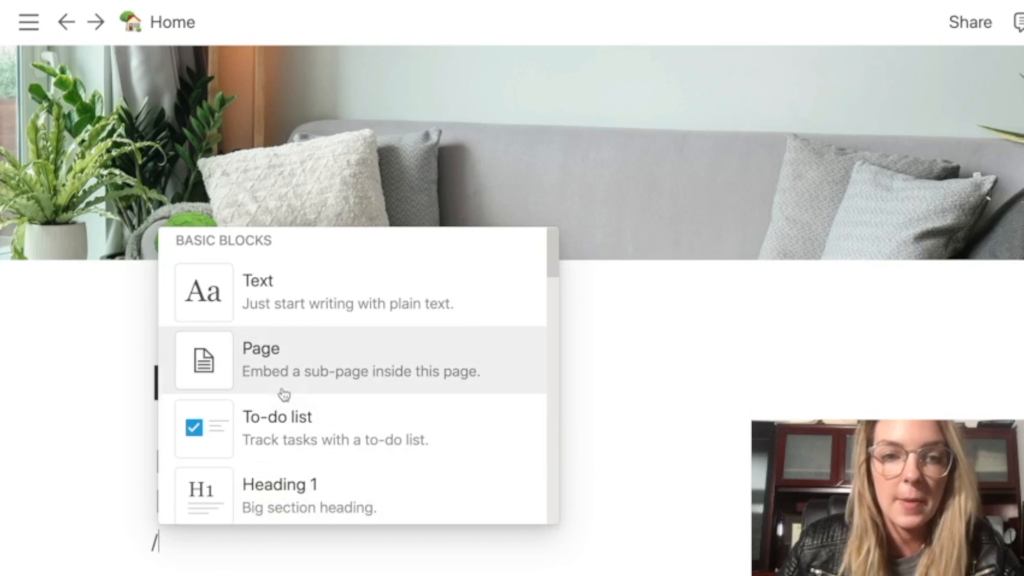
{"action": "left_click", "coordinate": [288, 384]}
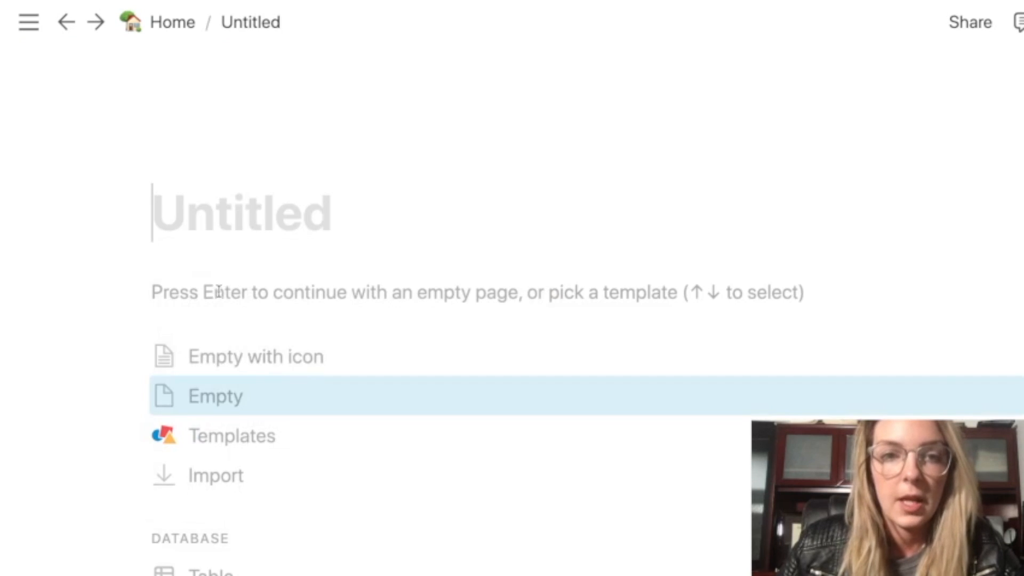
Expand Home's subpages in the page list and title the new sub-page "Chores"
{"action": "mouse_move", "coordinate": [30, 27]}
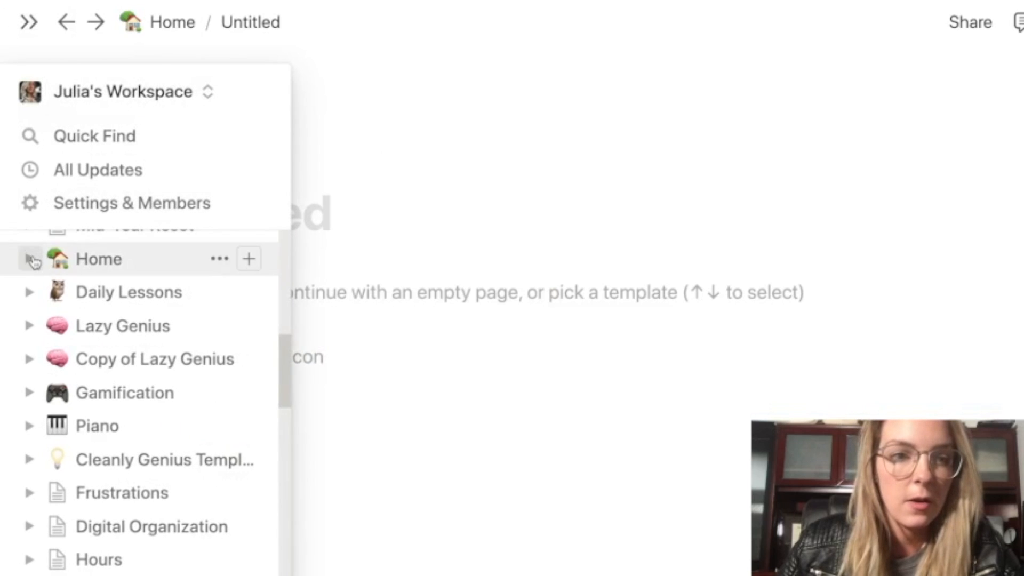
{"action": "left_click", "coordinate": [31, 260]}
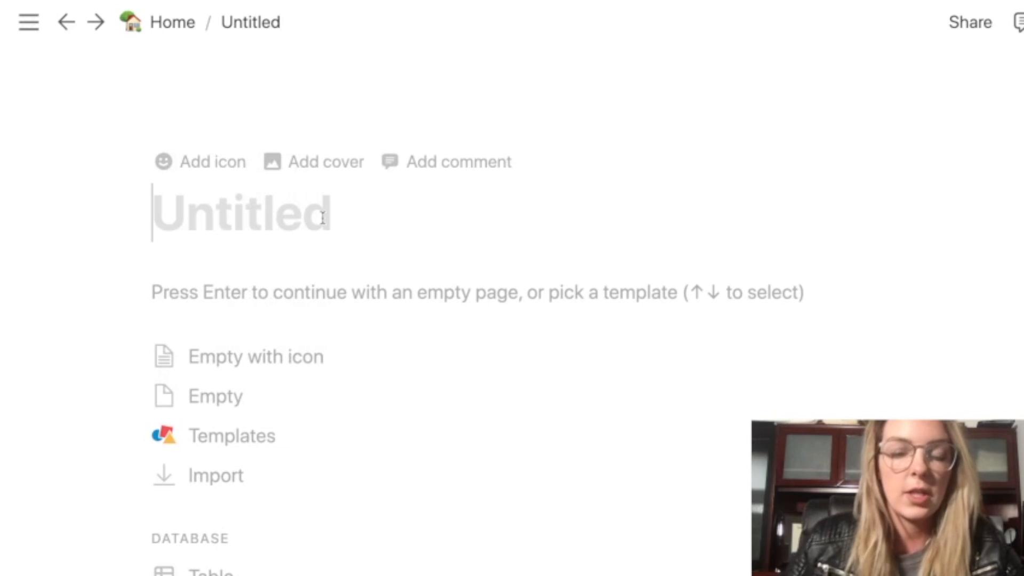
{"action": "type", "text": "Chores"}
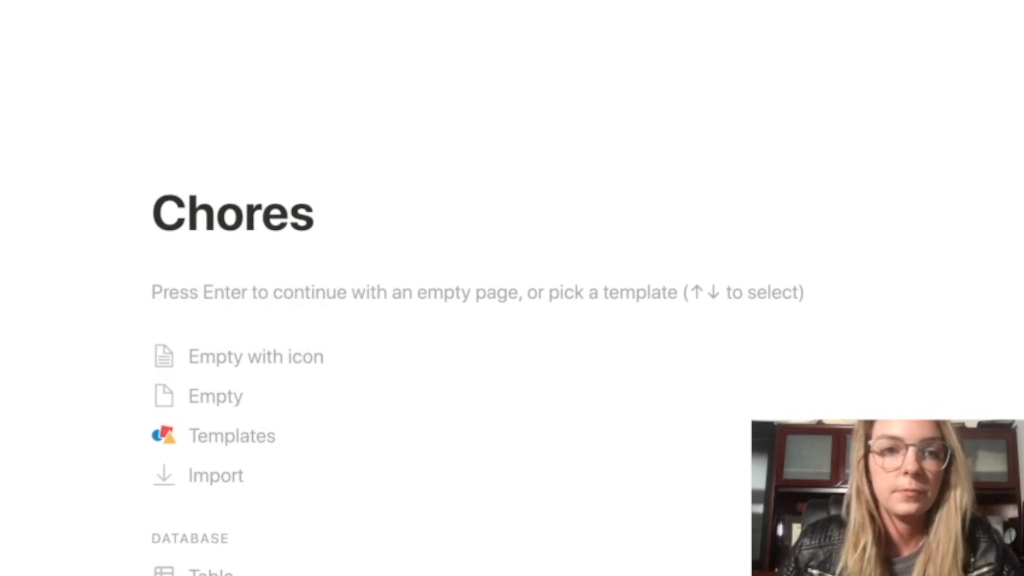
Add an icon to the Chores page and set it to the broom emoji by searching for "broom"
{"action": "left_click", "coordinate": [250, 163]}
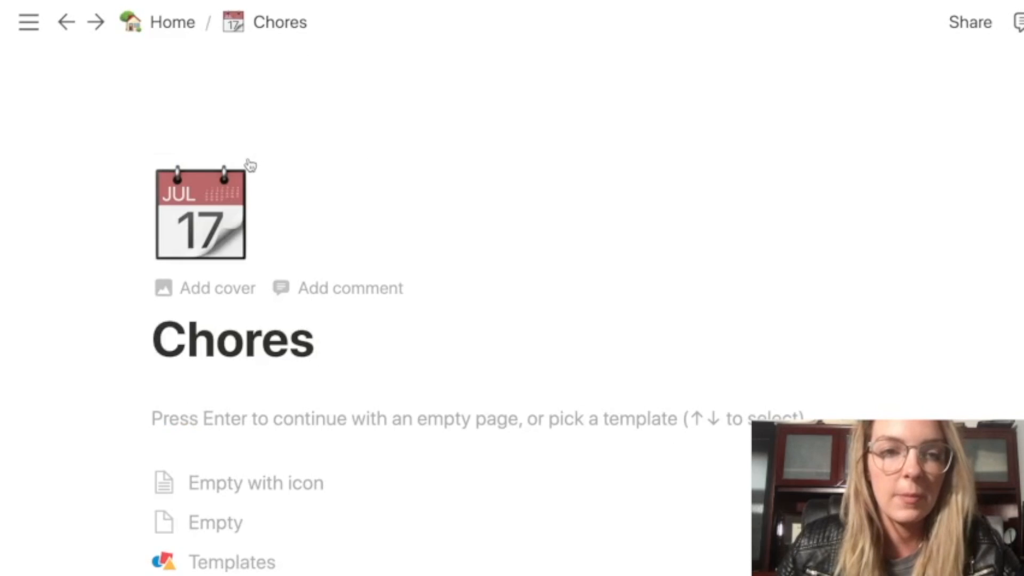
{"action": "left_click", "coordinate": [222, 228]}
{"action": "type", "text": "b"}
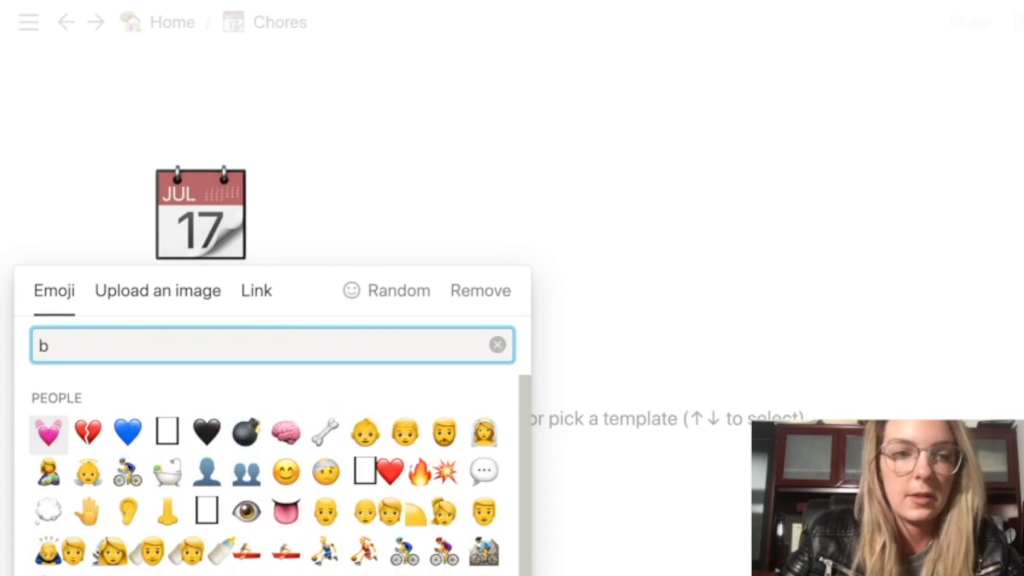
{"action": "type", "text": "room"}
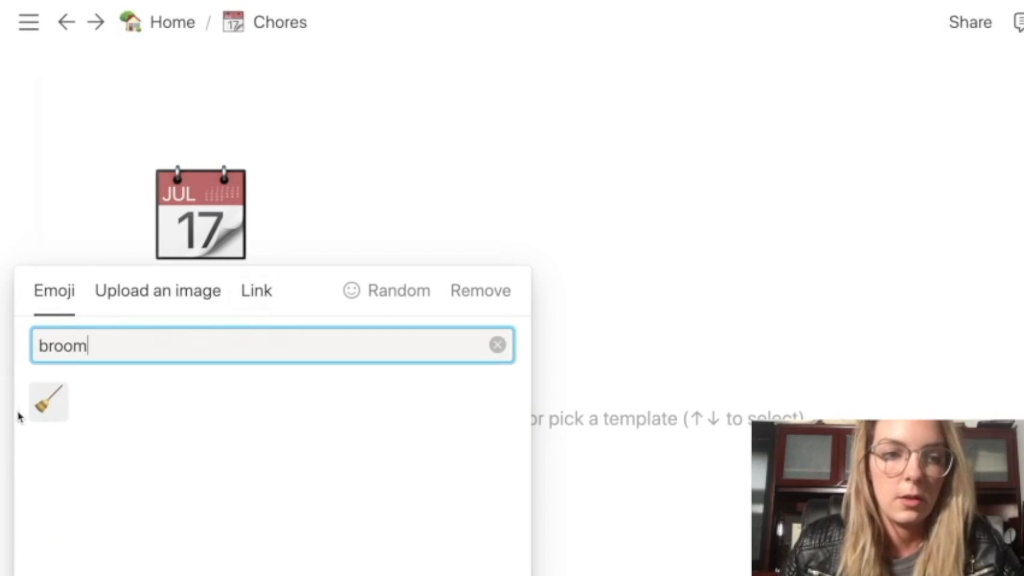
{"action": "left_click", "coordinate": [45, 405]}
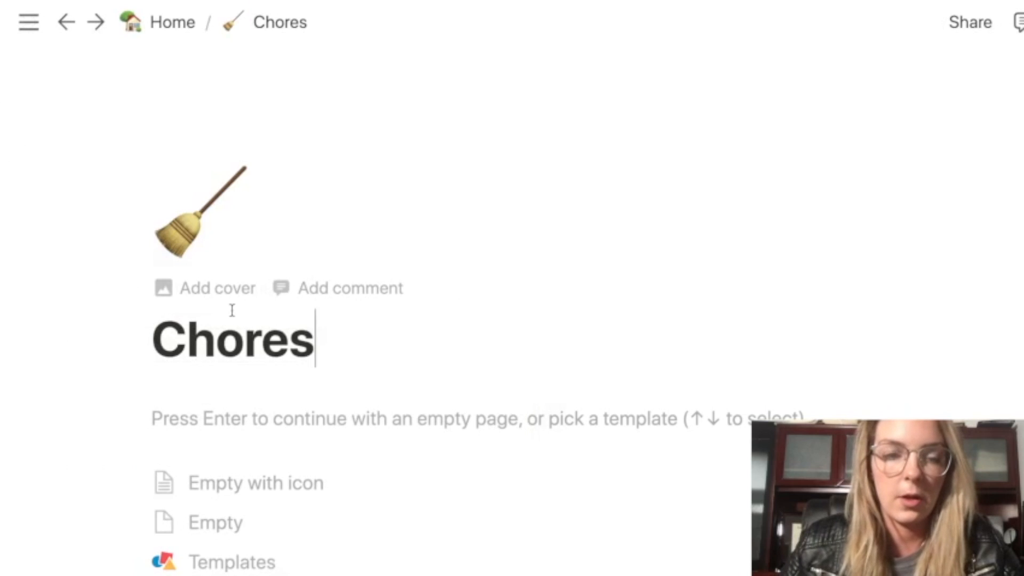
Add a cover to the Chores page using the clothespins-on-a-line photo found by searching Unsplash for "chores"
{"action": "left_click", "coordinate": [228, 291]}
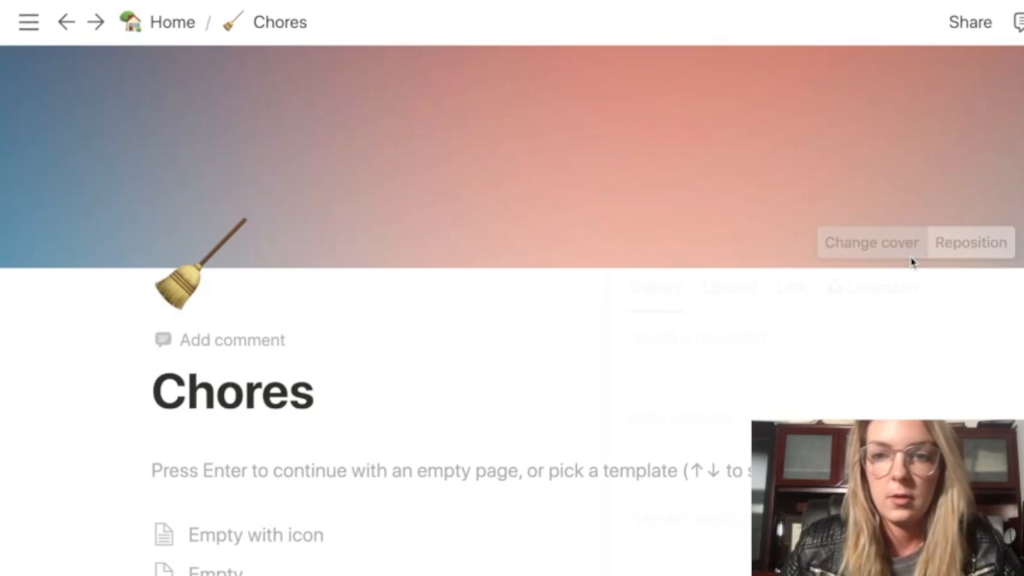
{"action": "left_click", "coordinate": [912, 242]}
{"action": "left_click", "coordinate": [789, 240]}
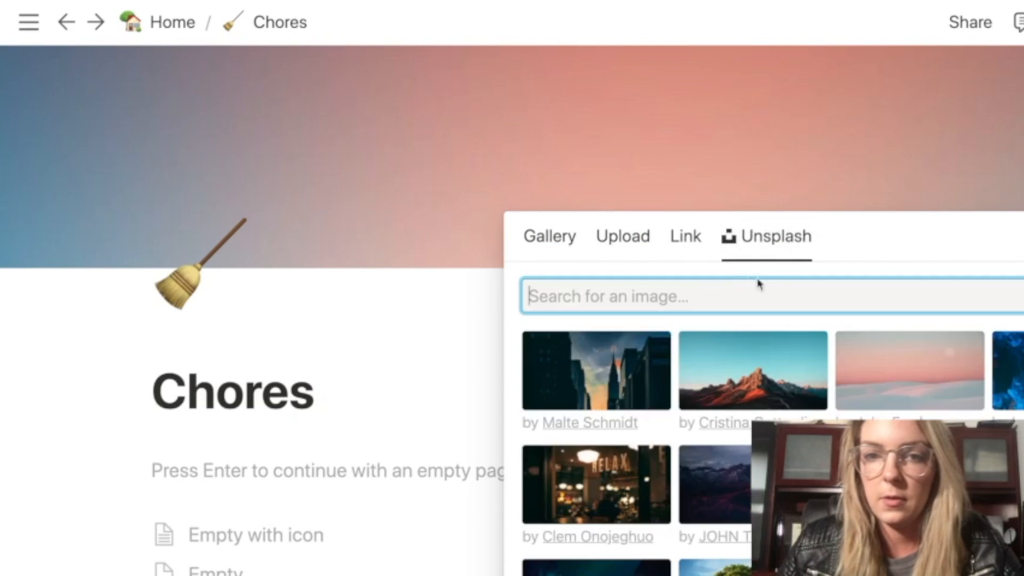
{"action": "type", "text": "chores"}
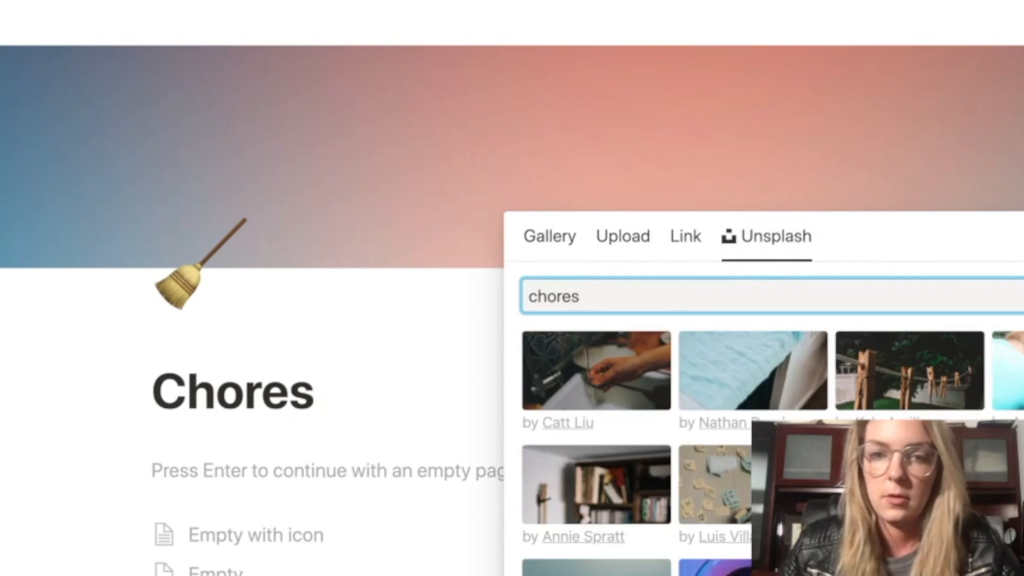
{"action": "scroll", "coordinate": [758, 314], "scroll_direction": "down", "scroll_amount": 1}
{"action": "scroll", "coordinate": [759, 314], "scroll_direction": "down", "scroll_amount": 1}
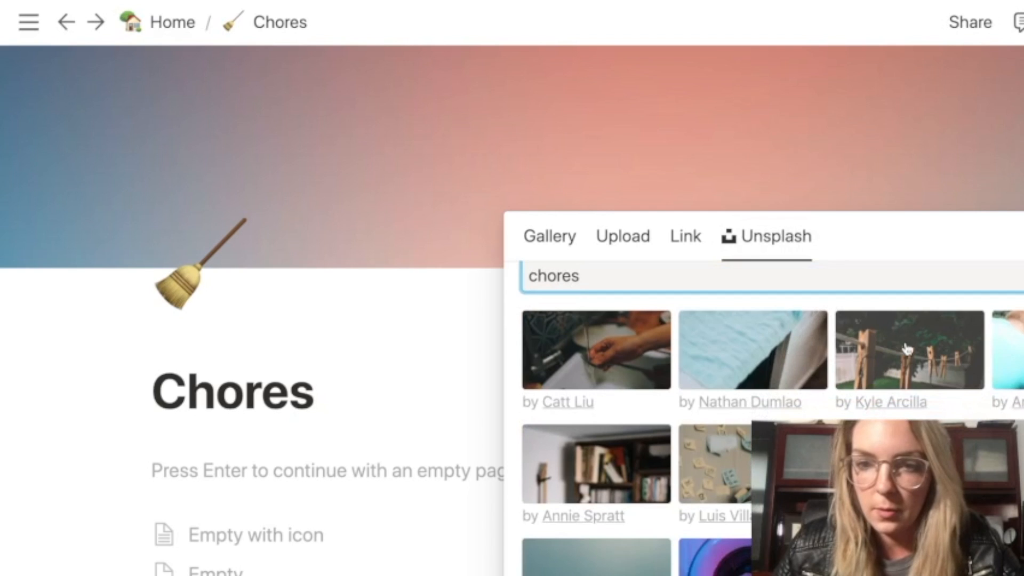
{"action": "left_click", "coordinate": [908, 349]}
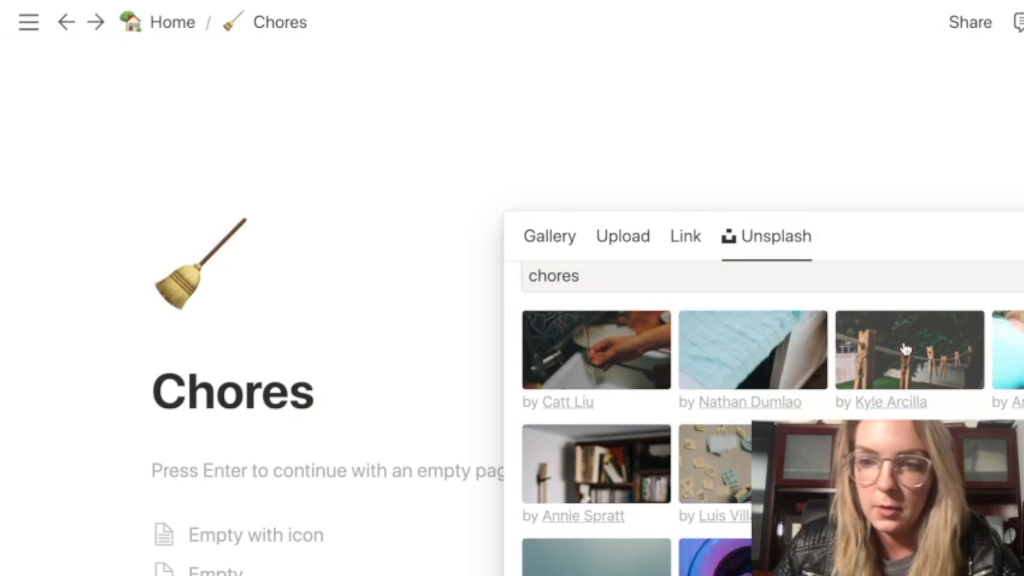
{"action": "left_click", "coordinate": [418, 363]}
Start the Chores page as an empty page and add a Heading 1 reading "Upstairs"
{"action": "scroll", "coordinate": [470, 375], "scroll_direction": "down", "scroll_amount": 5}
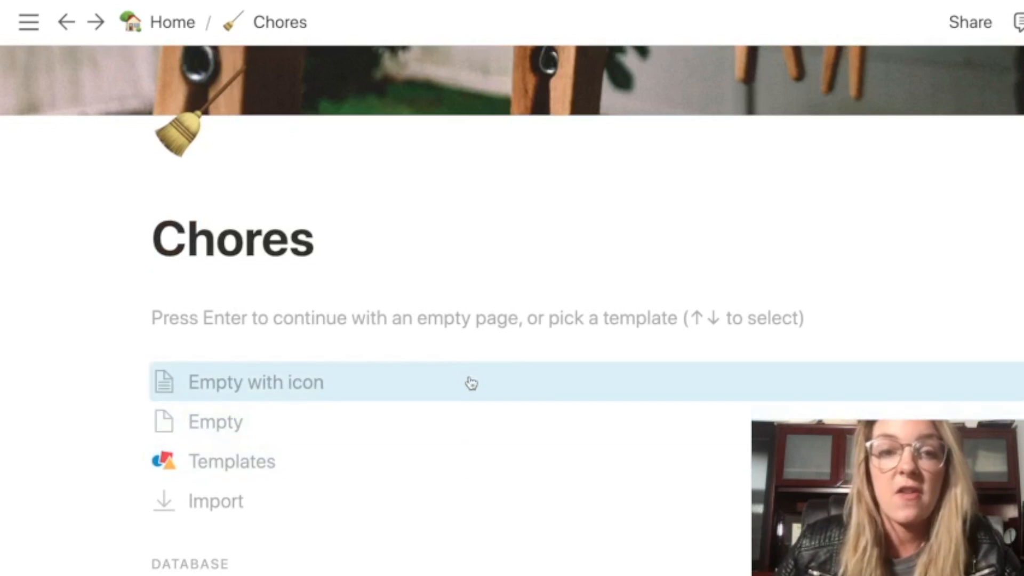
{"action": "key", "text": "Return"}
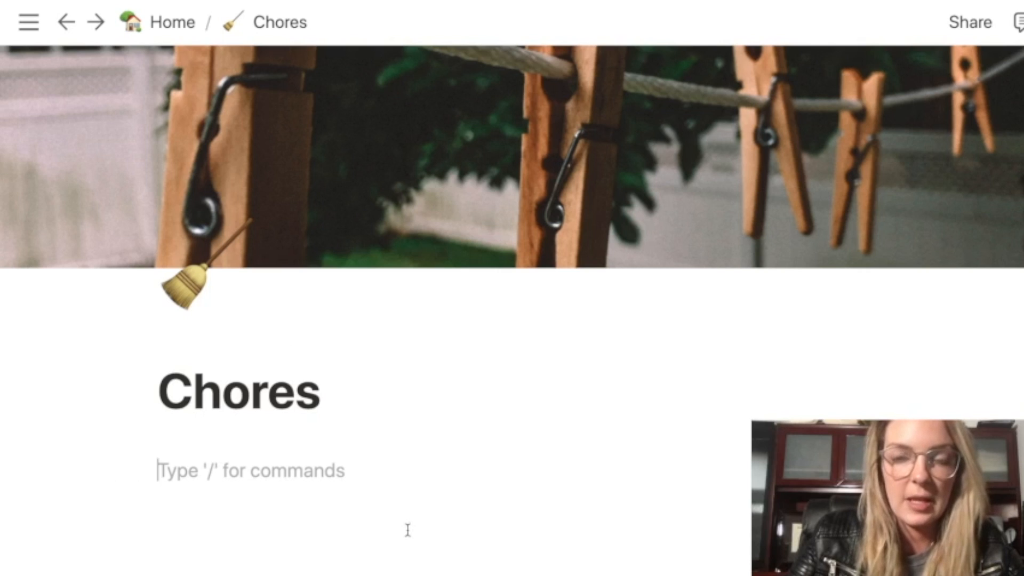
{"action": "type", "text": "/"}
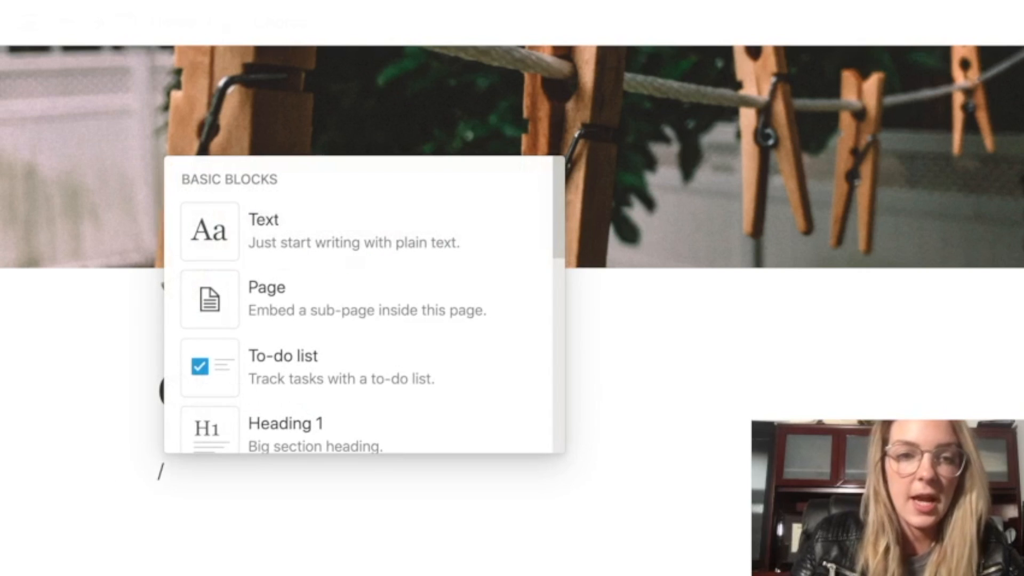
{"action": "scroll", "coordinate": [379, 439], "scroll_direction": "down", "scroll_amount": 2}
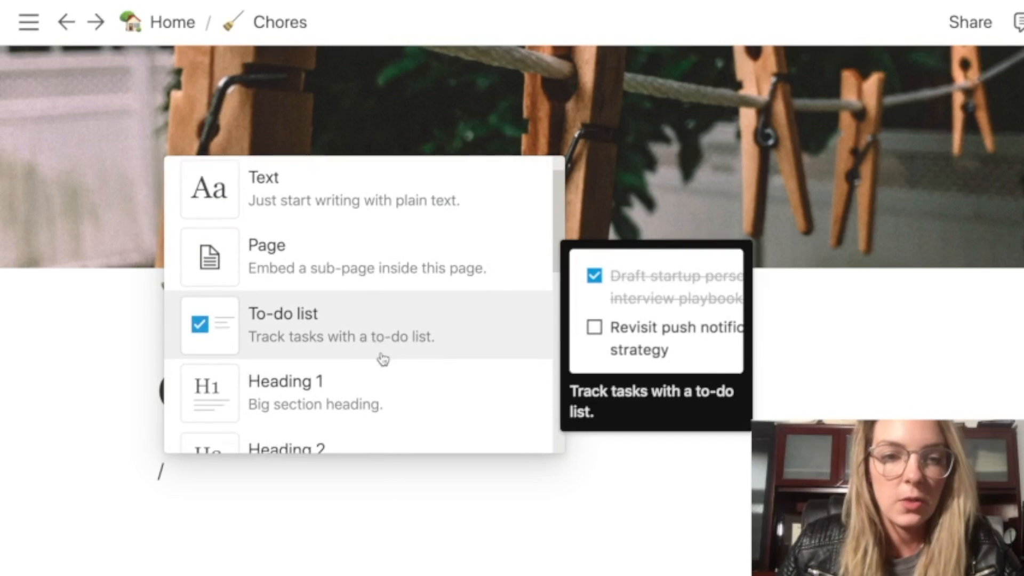
{"action": "scroll", "coordinate": [386, 365], "scroll_direction": "down", "scroll_amount": 2}
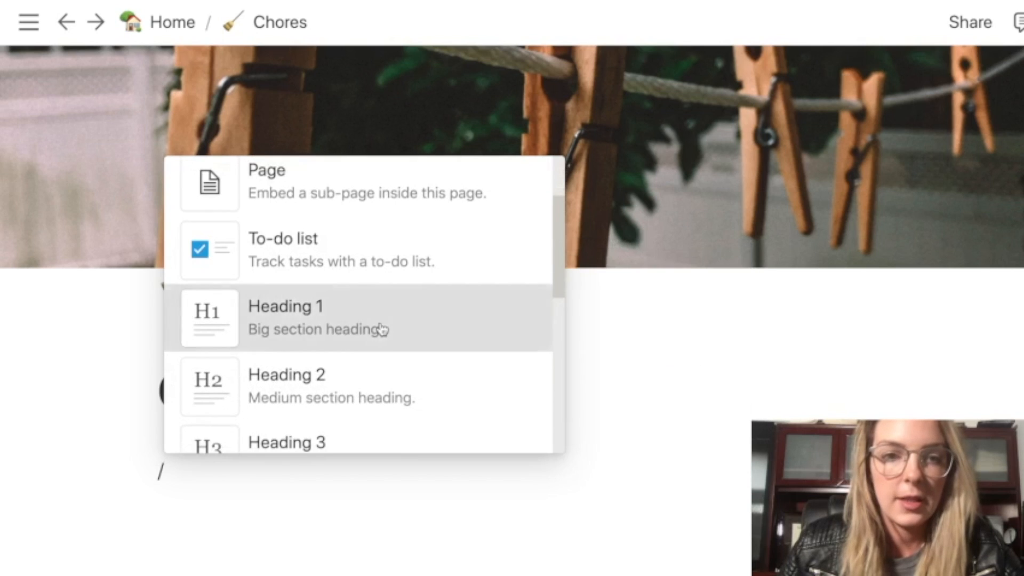
{"action": "left_click", "coordinate": [381, 329]}
{"action": "type", "text": "Upstairs"}
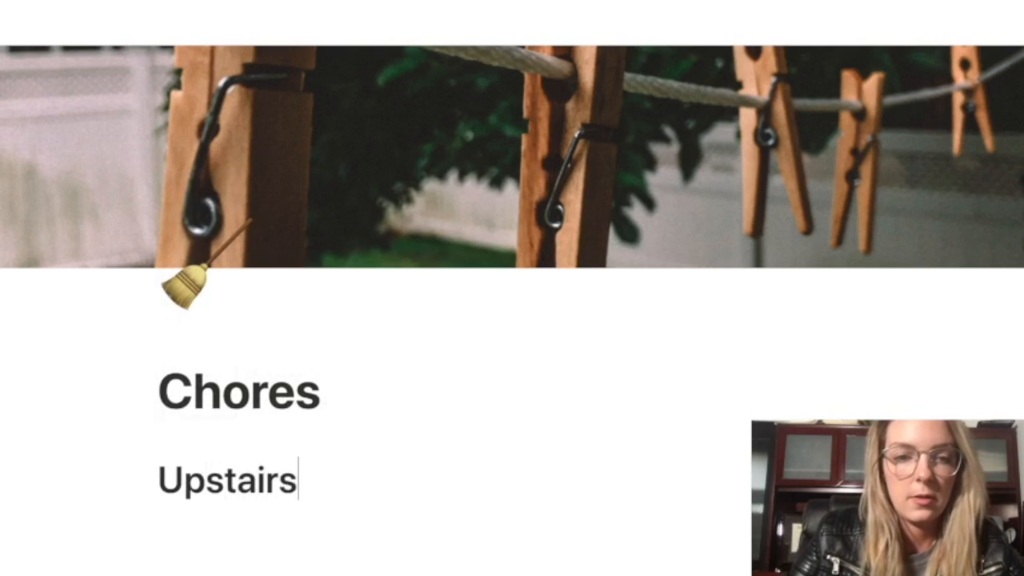
Add a second Heading 1 reading "Downstaris" below the Upstairs heading
{"action": "key", "text": "Return"}
{"action": "type", "text": "/"}
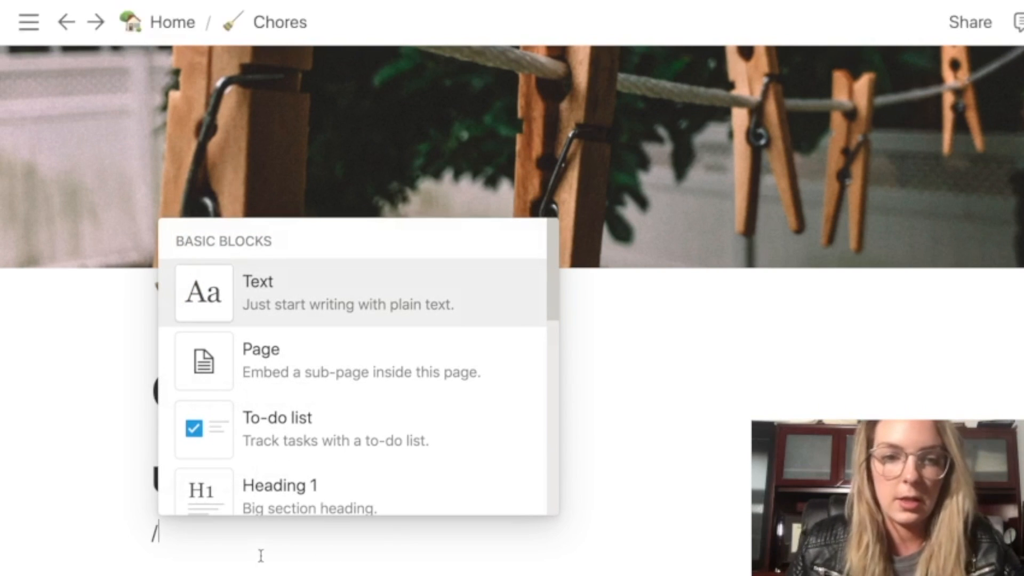
{"action": "left_click", "coordinate": [273, 506]}
{"action": "type", "text": "Downstaris"}
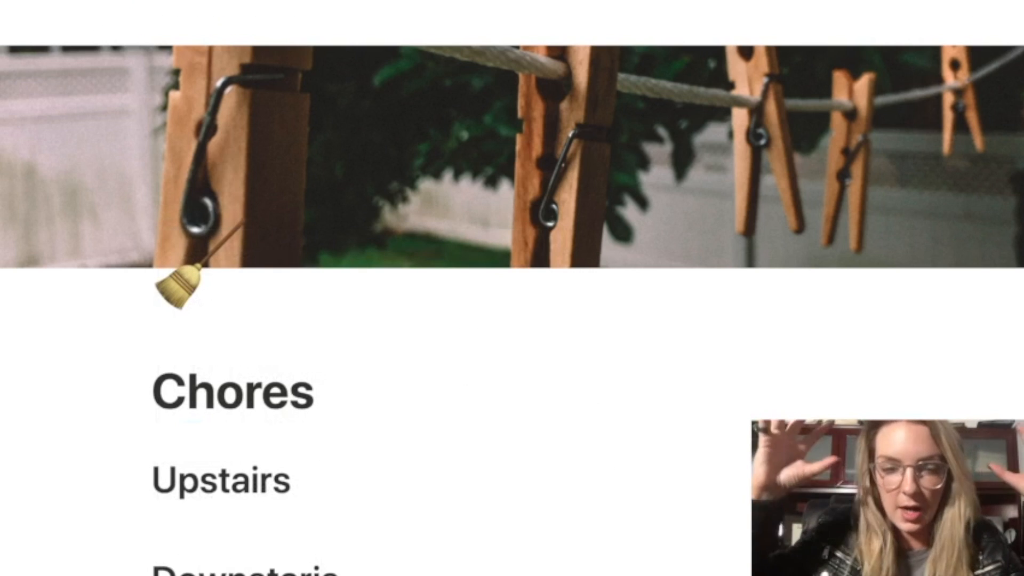
Insert a toggle list under the Upstairs heading with the items "Bedroom", "Bathroom" and "Den"
{"action": "scroll", "coordinate": [281, 493], "scroll_direction": "down", "scroll_amount": 3}
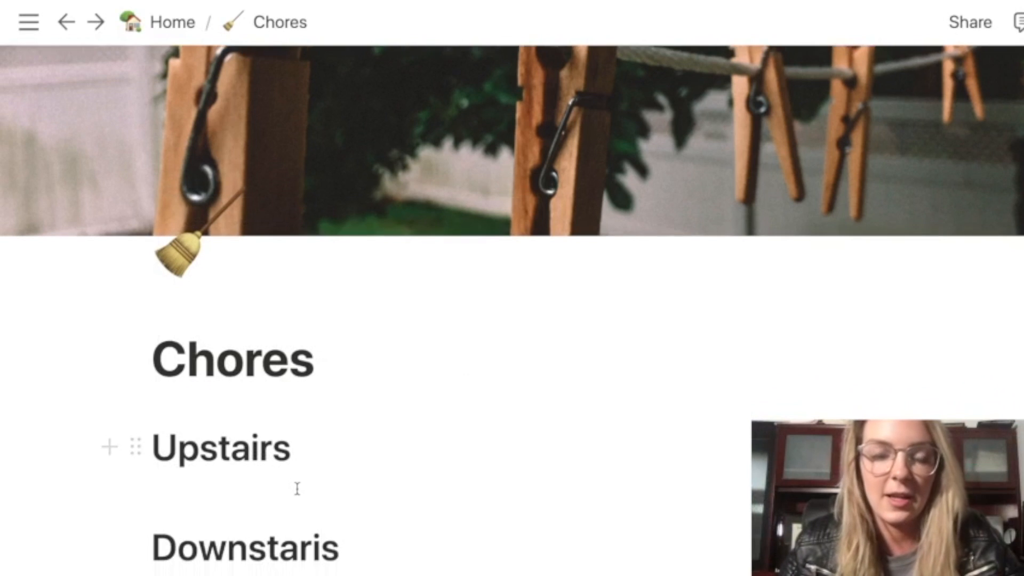
{"action": "left_click", "coordinate": [334, 411]}
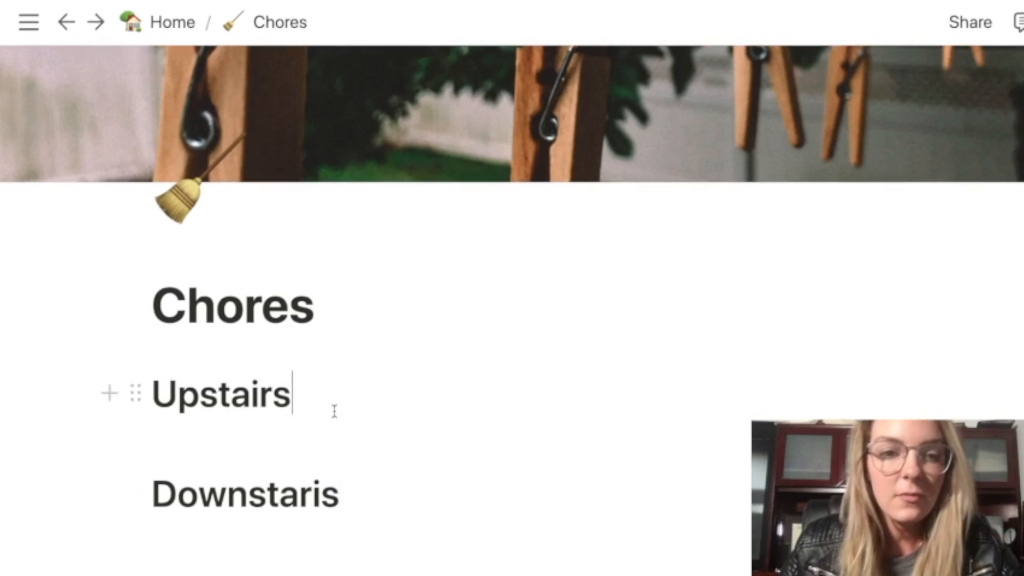
{"action": "key", "text": "Return"}
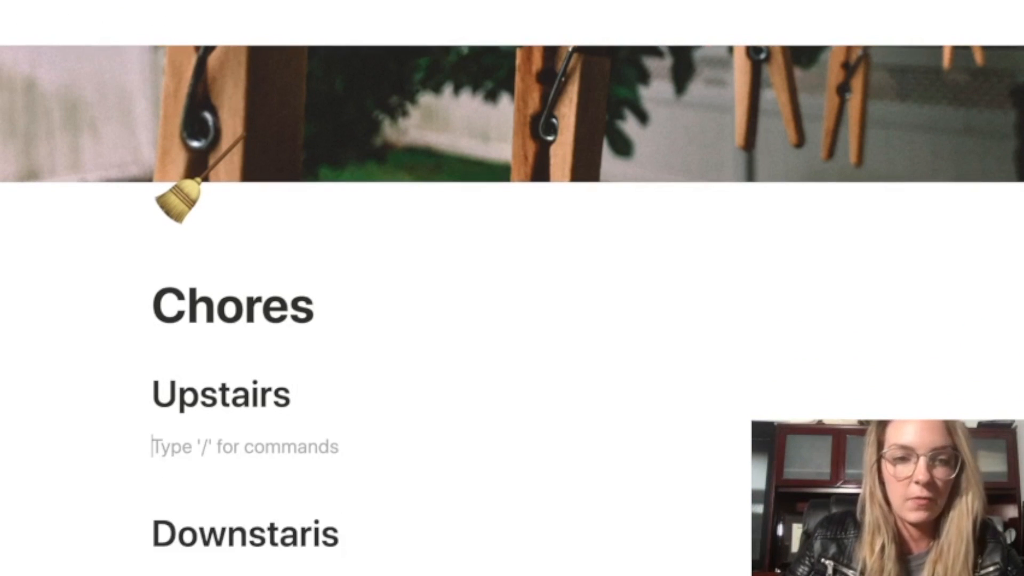
{"action": "type", "text": "/"}
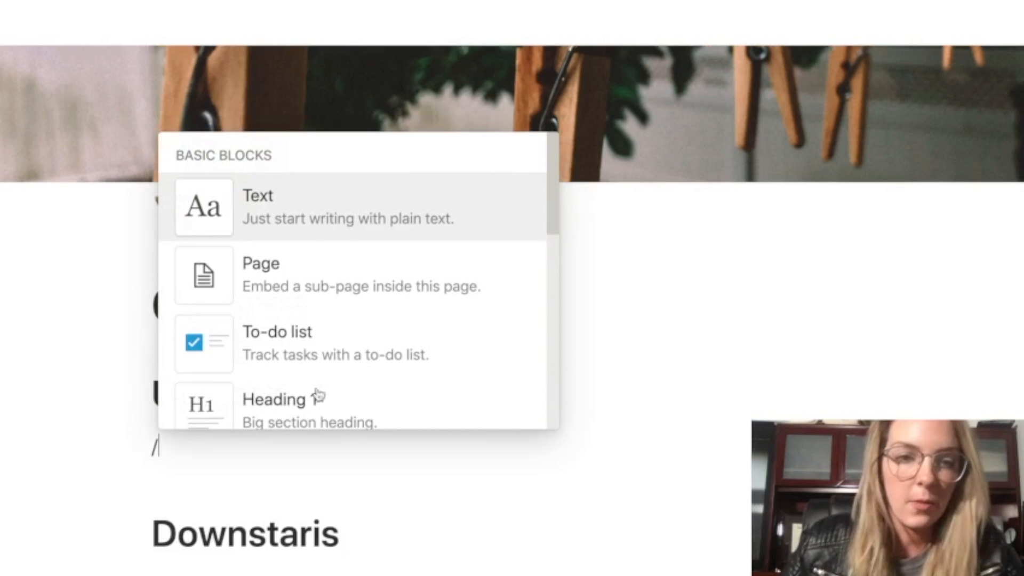
{"action": "scroll", "coordinate": [278, 338], "scroll_direction": "down", "scroll_amount": 5}
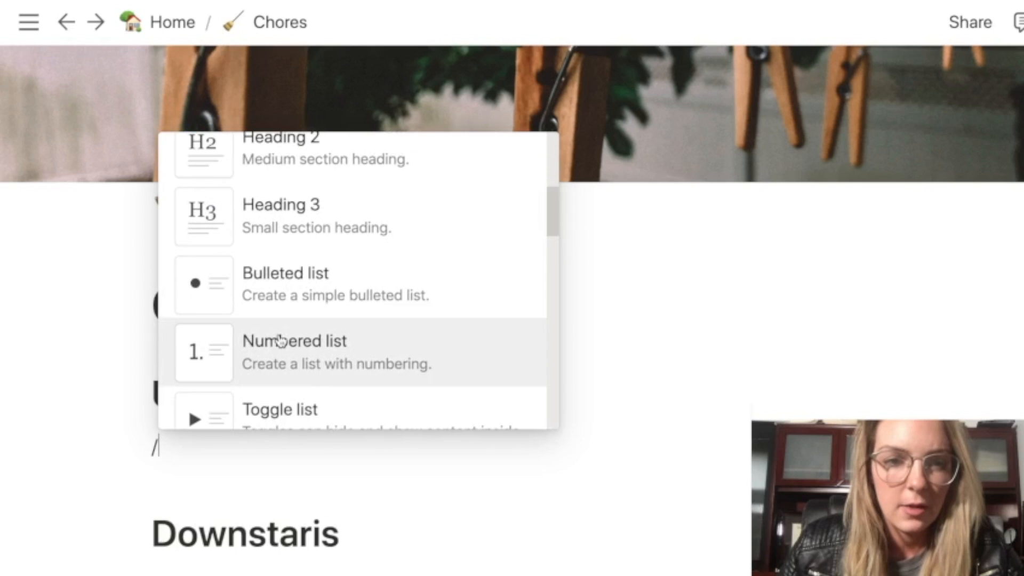
{"action": "scroll", "coordinate": [288, 352], "scroll_direction": "down", "scroll_amount": 2}
{"action": "left_click", "coordinate": [315, 401]}
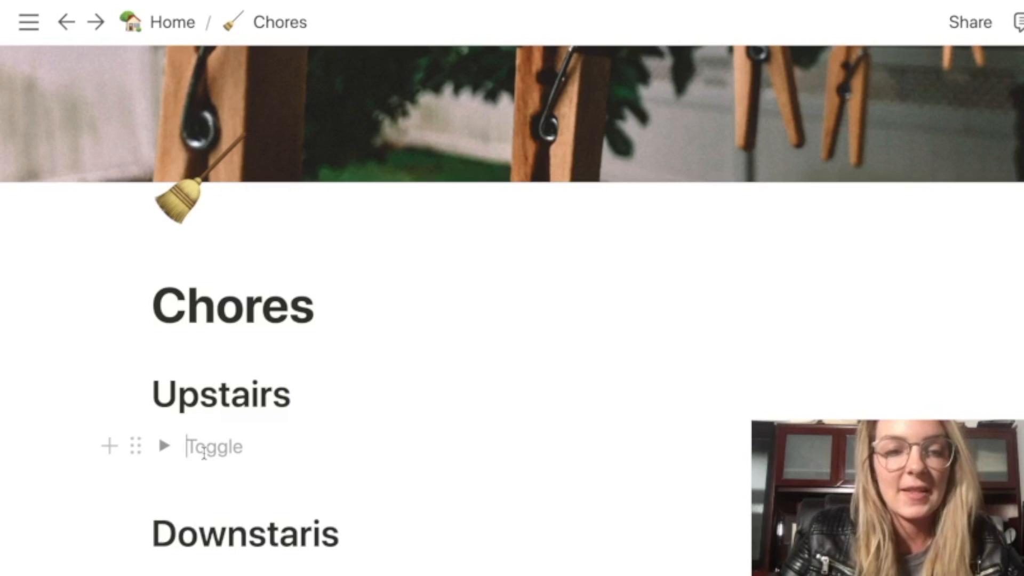
{"action": "type", "text": "Bedroom"}
{"action": "key", "text": "Return"}
{"action": "type", "text": "Bathroom"}
{"action": "key", "text": "Return"}
{"action": "type", "text": "Den"}
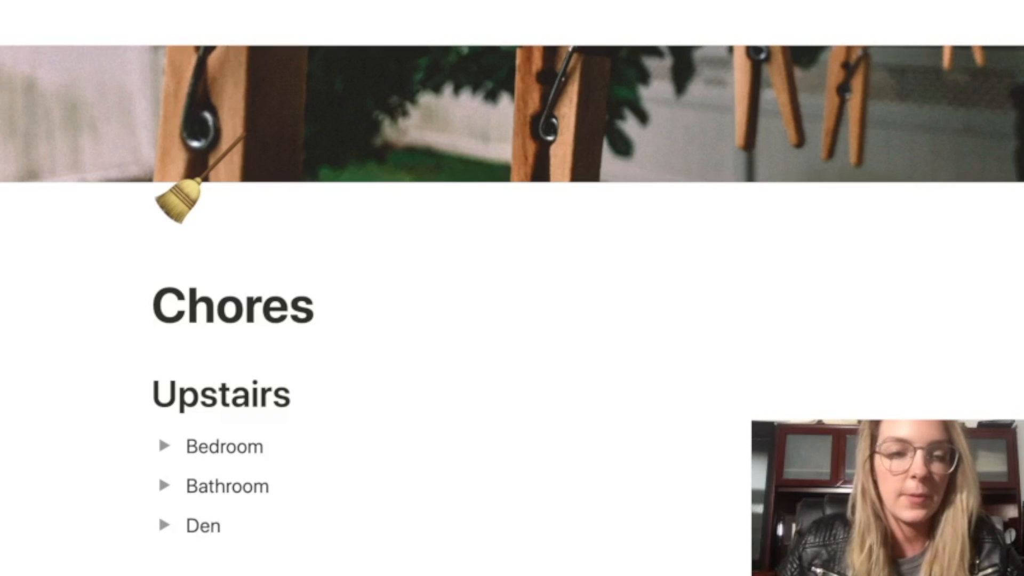
Expand the Bedroom toggle and insert a to-do item inside it
{"action": "left_click", "coordinate": [164, 447]}
{"action": "scroll", "coordinate": [275, 493], "scroll_direction": "down", "scroll_amount": 1}
{"action": "left_click", "coordinate": [274, 482]}
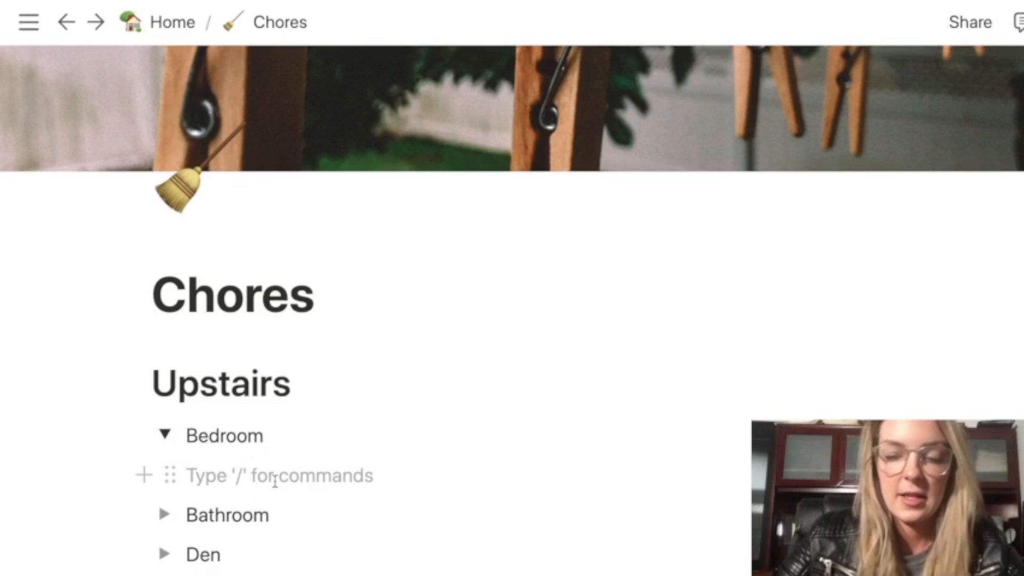
{"action": "type", "text": "/"}
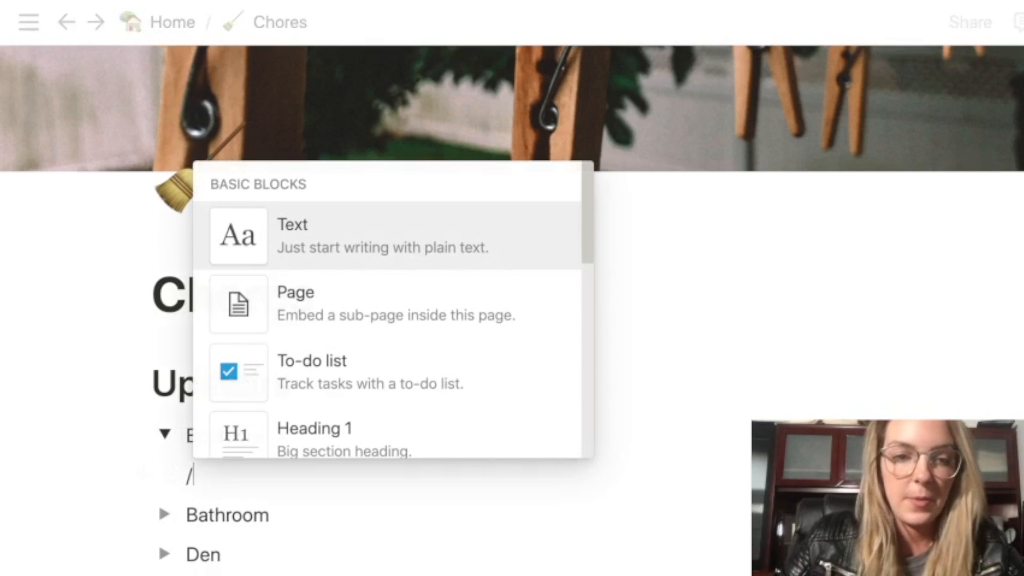
{"action": "left_click", "coordinate": [317, 380]}
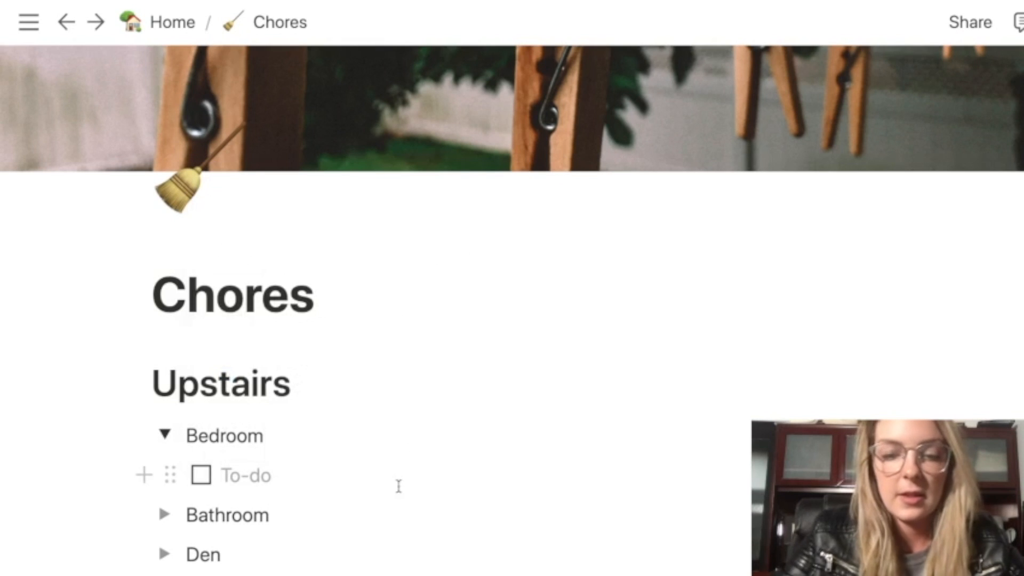
Enter "Make" as the text of the to-do item inside the Bedroom toggle
{"action": "type", "text": "MAke"}
{"action": "key", "text": "BackSpace"}
{"action": "key", "text": "BackSpace"}
{"action": "key", "text": "BackSpace"}
{"action": "type", "text": "akje bed"}
{"action": "key", "text": "BackSpace"}
{"action": "key", "text": "BackSpace"}
{"action": "key", "text": "BackSpace"}
{"action": "key", "text": "BackSpace"}
{"action": "key", "text": "BackSpace"}
{"action": "key", "text": "BackSpace"}
{"action": "type", "text": "e"}
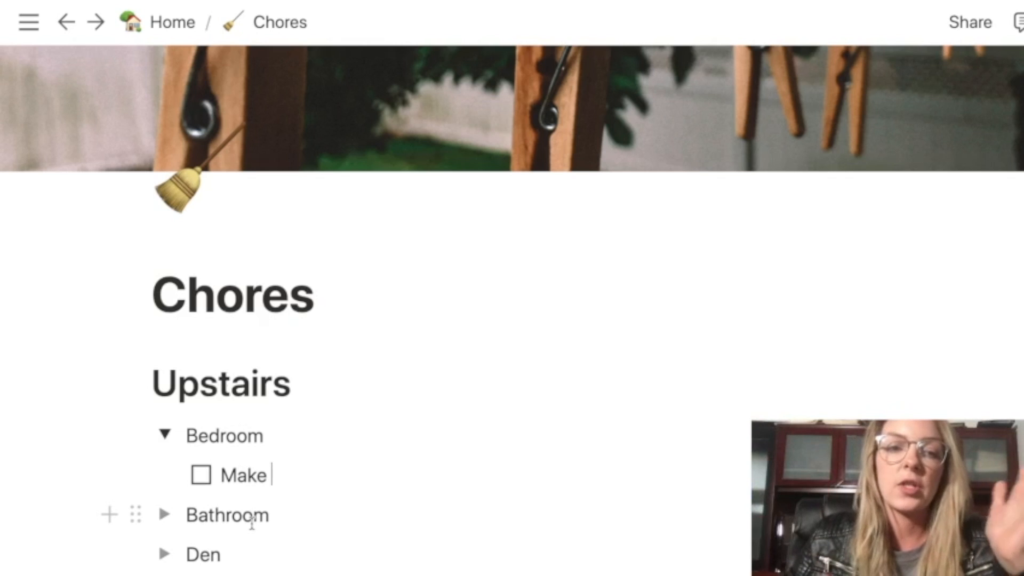
Collapse the Bedroom toggle, reopen it briefly and collapse it again
{"action": "left_click", "coordinate": [178, 437]}
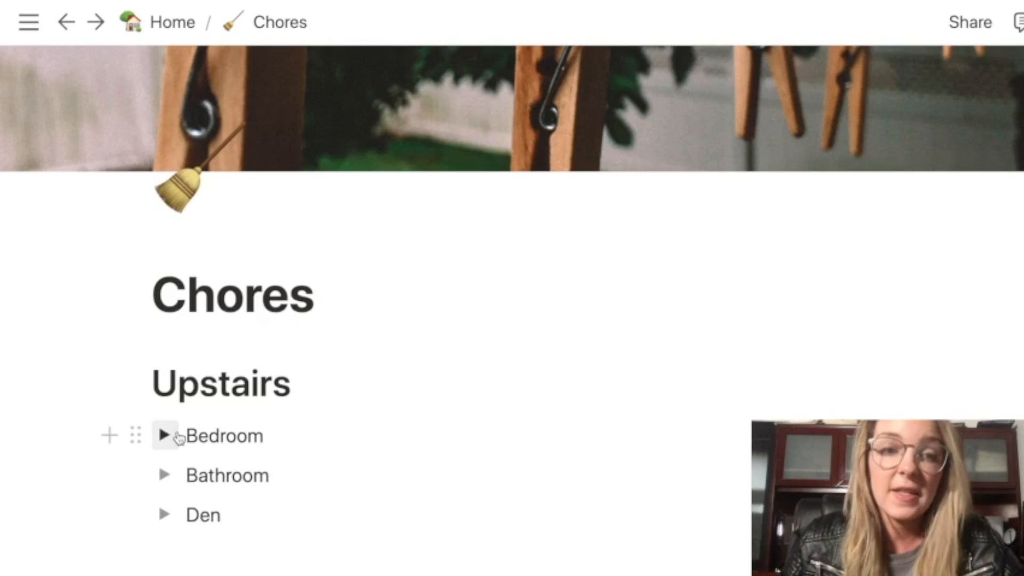
{"action": "left_click", "coordinate": [168, 436]}
{"action": "left_click", "coordinate": [164, 438]}
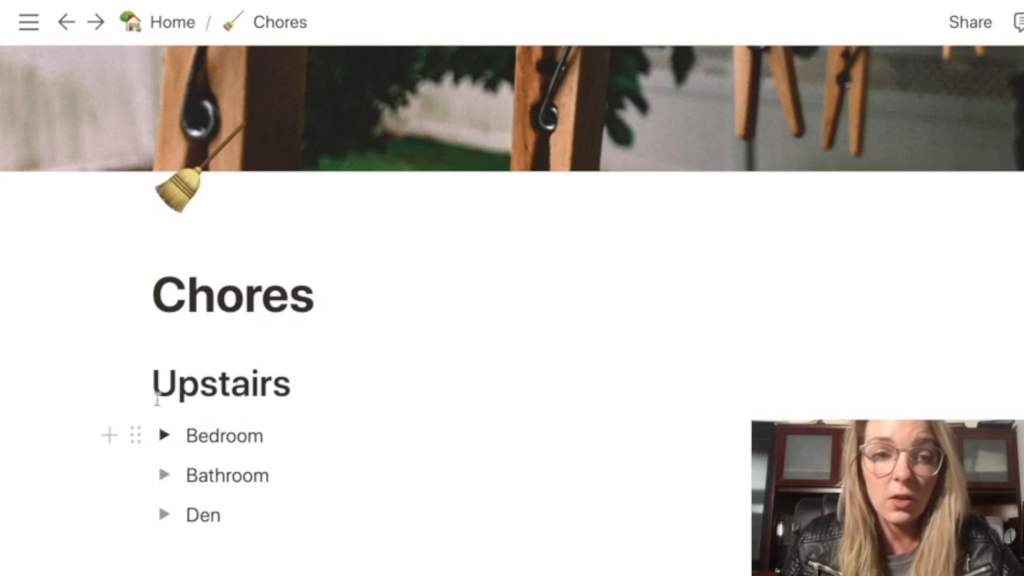
Correct the spelling of the second heading to "Downstairs"
{"action": "scroll", "coordinate": [315, 393], "scroll_direction": "down", "scroll_amount": 3}
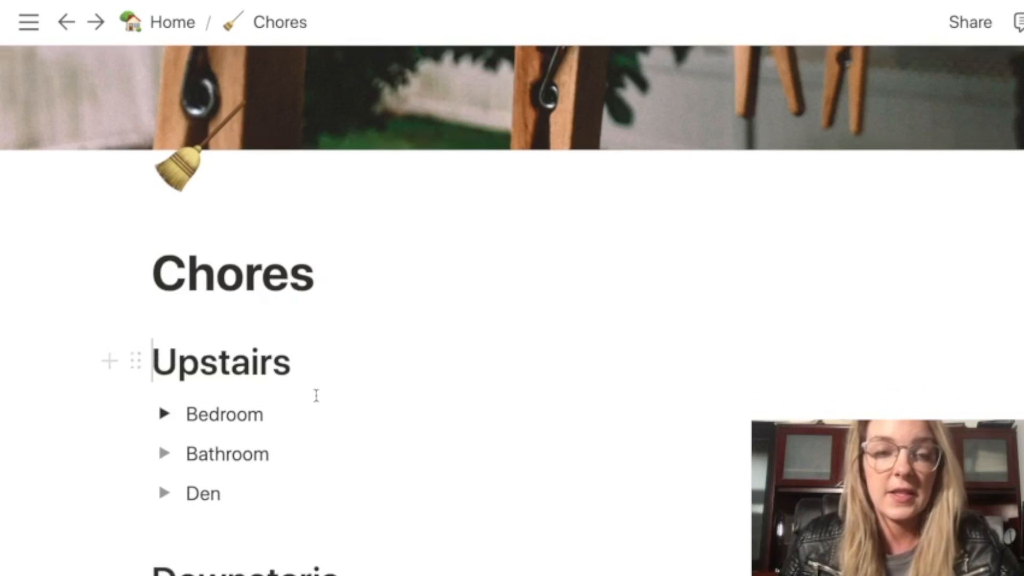
{"action": "left_click", "coordinate": [356, 507]}
{"action": "key", "text": "BackSpace"}
{"action": "key", "text": "BackSpace"}
{"action": "key", "text": "BackSpace"}
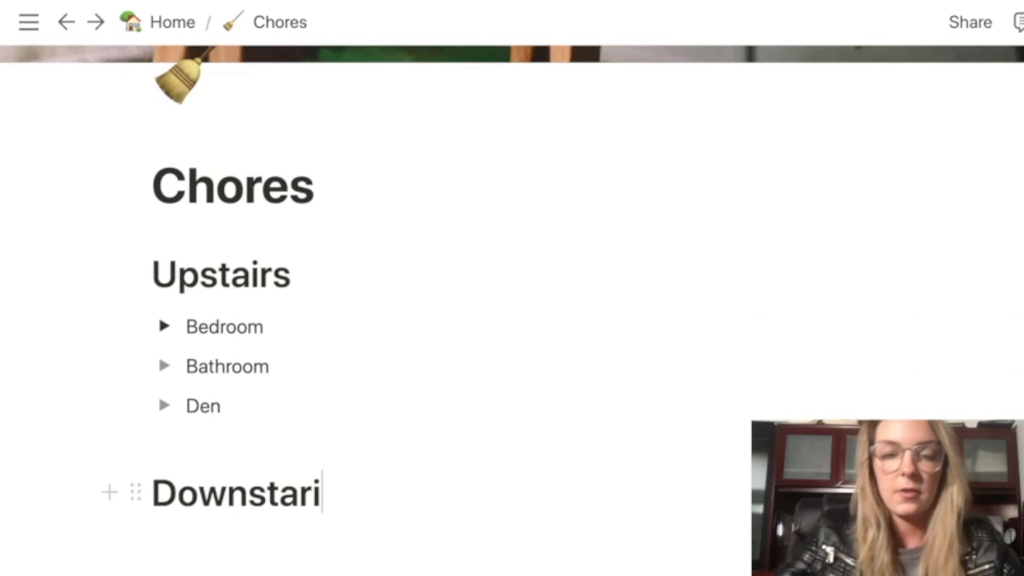
{"action": "type", "text": "irs"}
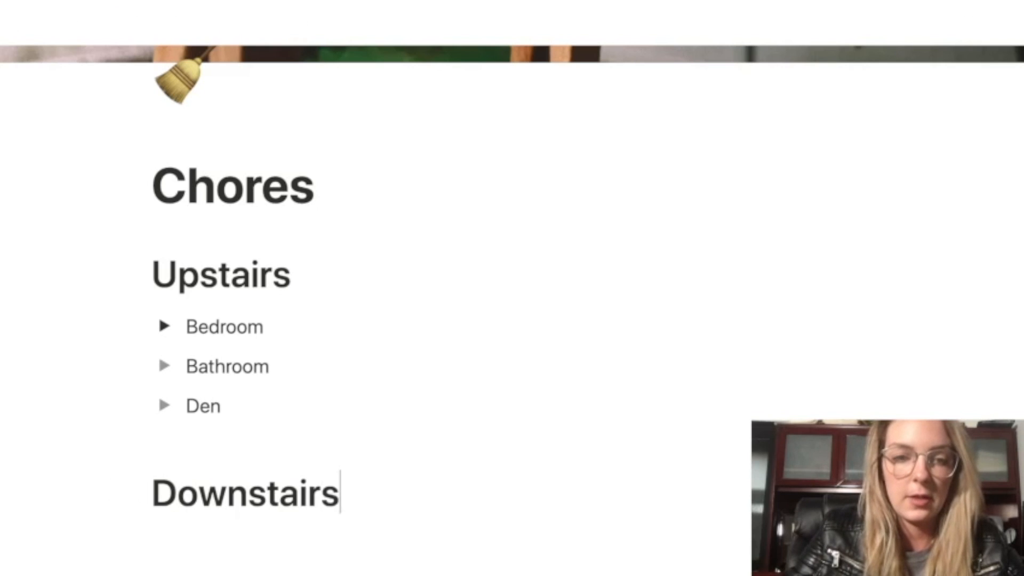
Insert a bulleted list under the Downstairs heading with the items "kitchen" and "sweep"
{"action": "key", "text": "Return"}
{"action": "type", "text": "/"}
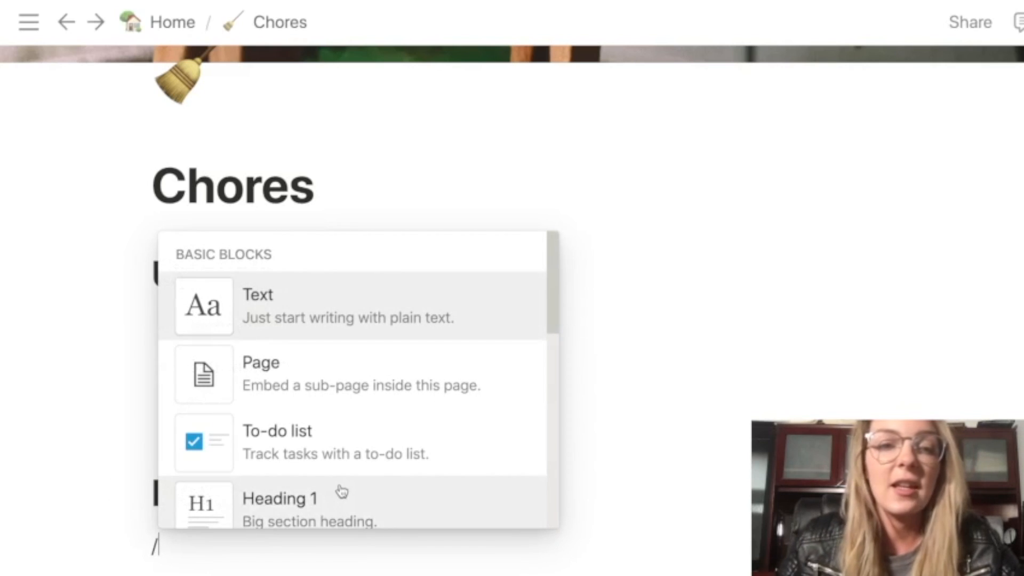
{"action": "scroll", "coordinate": [333, 427], "scroll_direction": "down", "scroll_amount": 5}
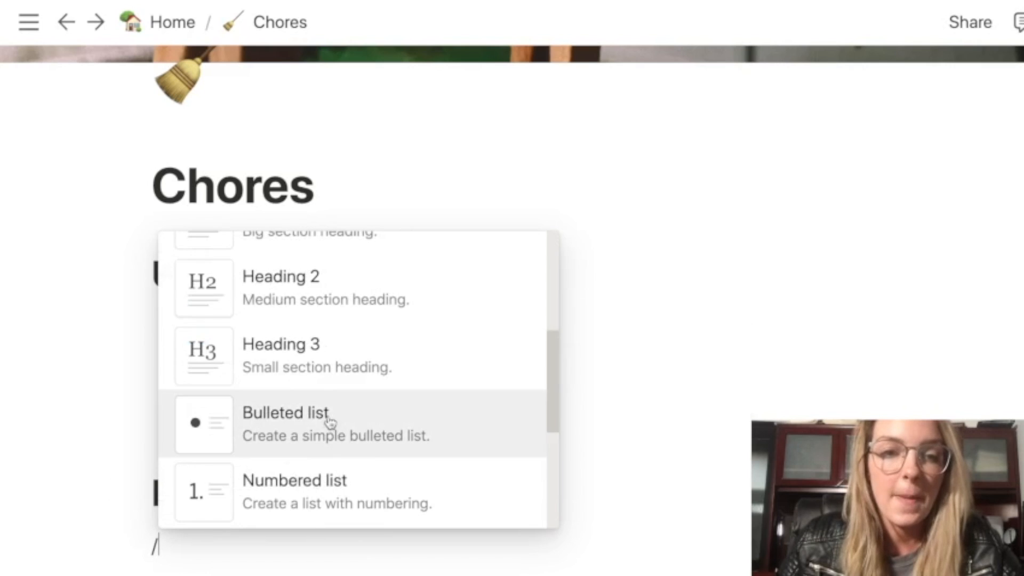
{"action": "left_click", "coordinate": [338, 429]}
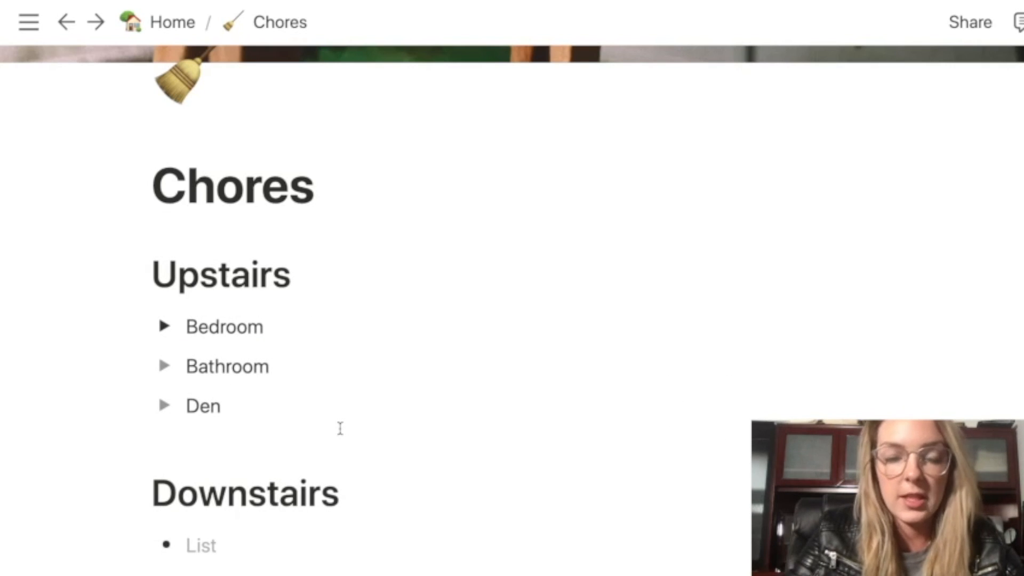
{"action": "type", "text": "kitchen"}
{"action": "key", "text": "Return"}
{"action": "type", "text": "sweep"}
{"action": "key", "text": "Return"}
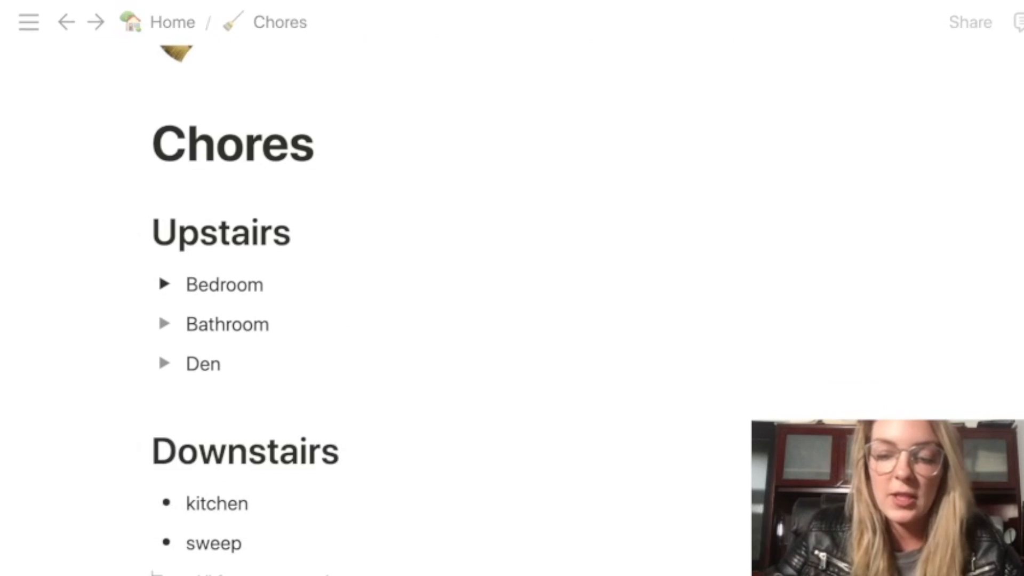
Browse the available block types for the empty line below the sweep bullet, without inserting one
{"action": "type", "text": "/"}
{"action": "scroll", "coordinate": [347, 475], "scroll_direction": "down", "scroll_amount": 10}
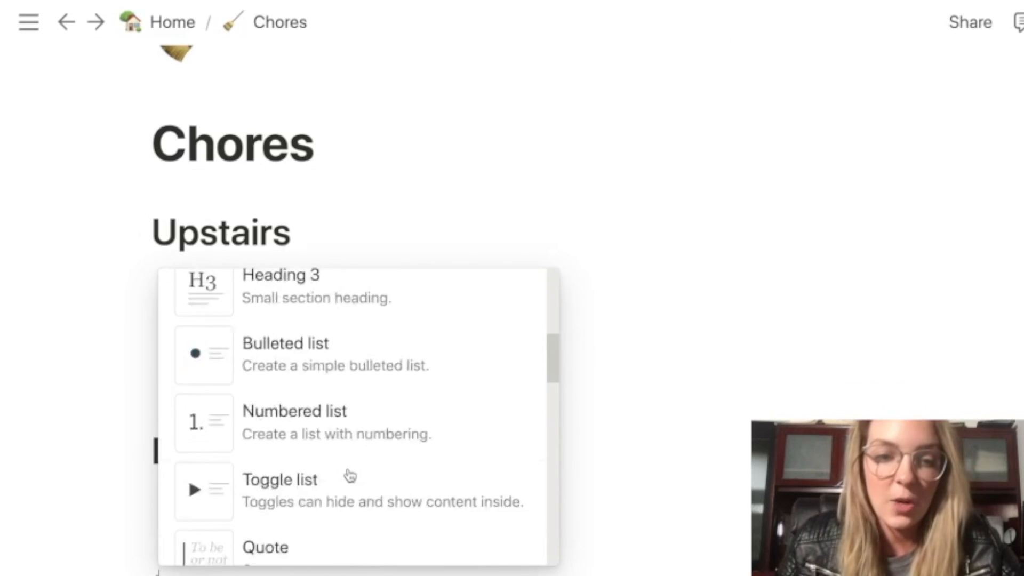
{"action": "left_click", "coordinate": [269, 324]}
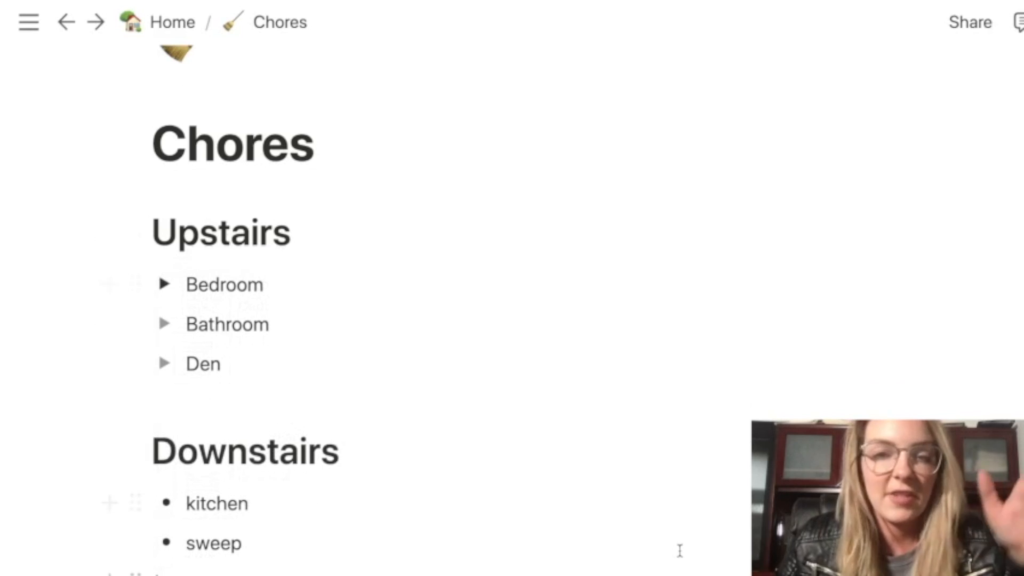
{"action": "scroll", "coordinate": [566, 470], "scroll_direction": "up", "scroll_amount": 5}
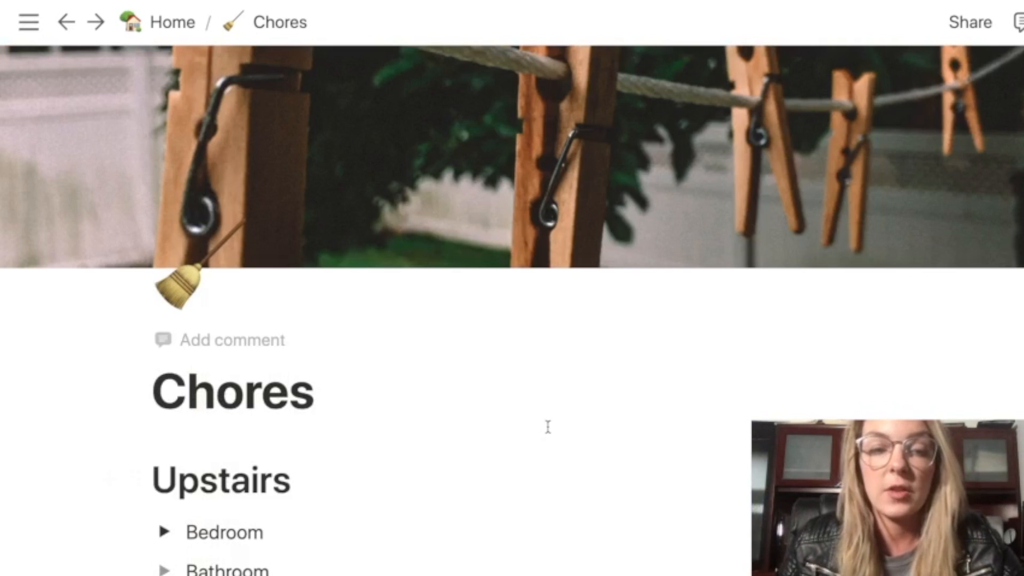
{"action": "scroll", "coordinate": [482, 431], "scroll_direction": "down", "scroll_amount": 1}
{"action": "scroll", "coordinate": [482, 430], "scroll_direction": "down", "scroll_amount": 5}
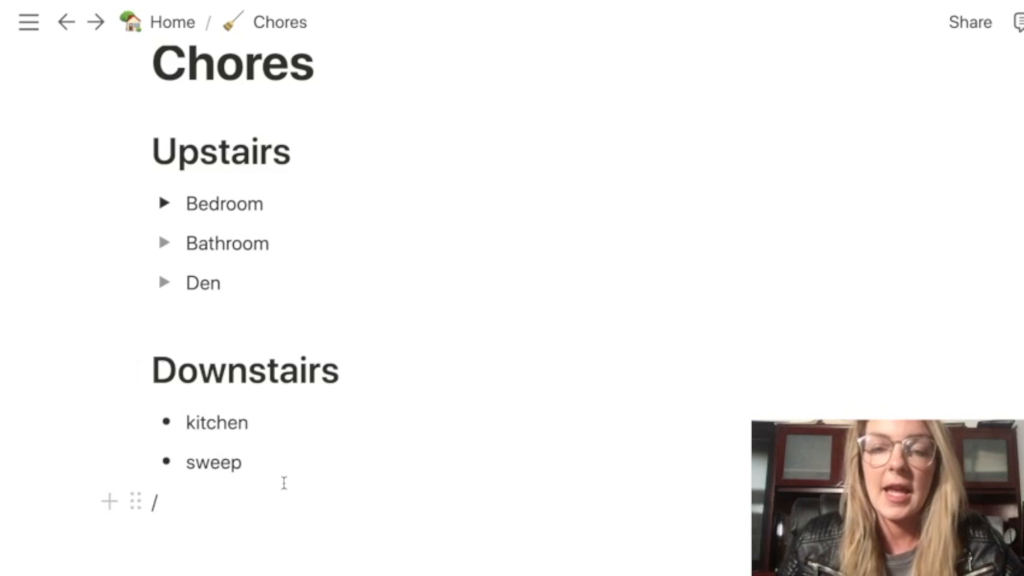
{"action": "scroll", "coordinate": [325, 557], "scroll_direction": "up", "scroll_amount": 6}
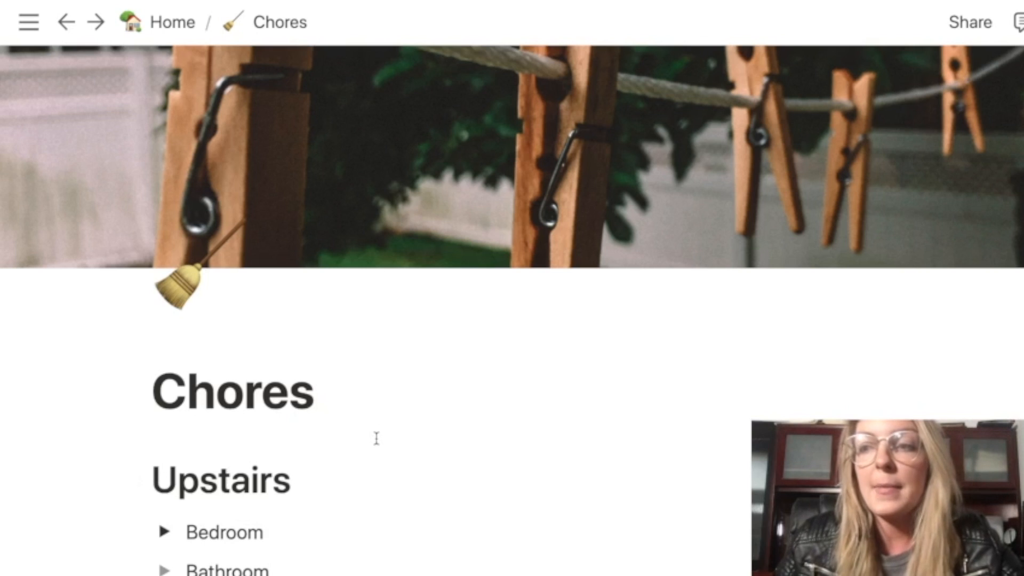
{"action": "scroll", "coordinate": [377, 439], "scroll_direction": "down", "scroll_amount": 2}
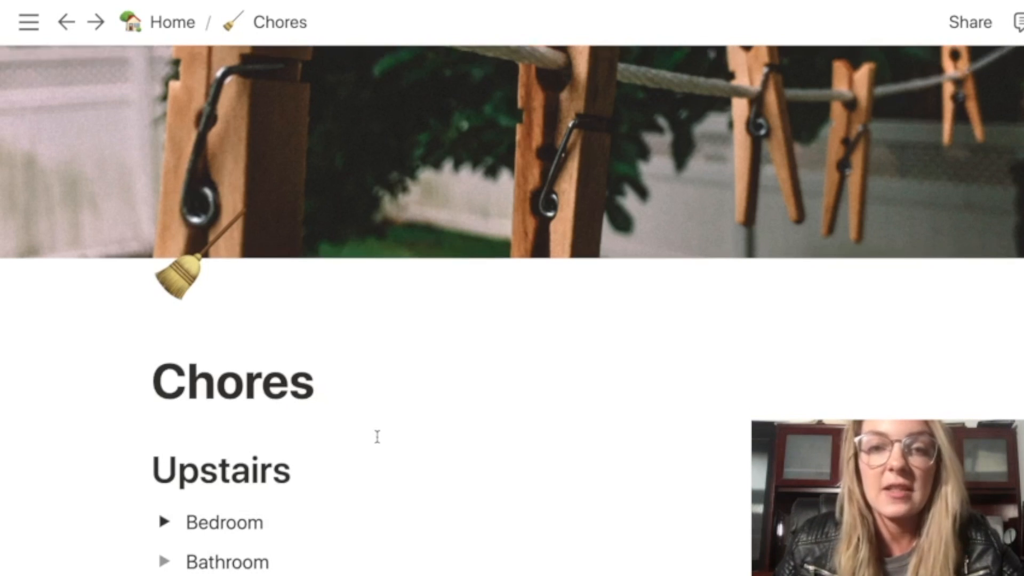
{"action": "scroll", "coordinate": [377, 431], "scroll_direction": "down", "scroll_amount": 1}
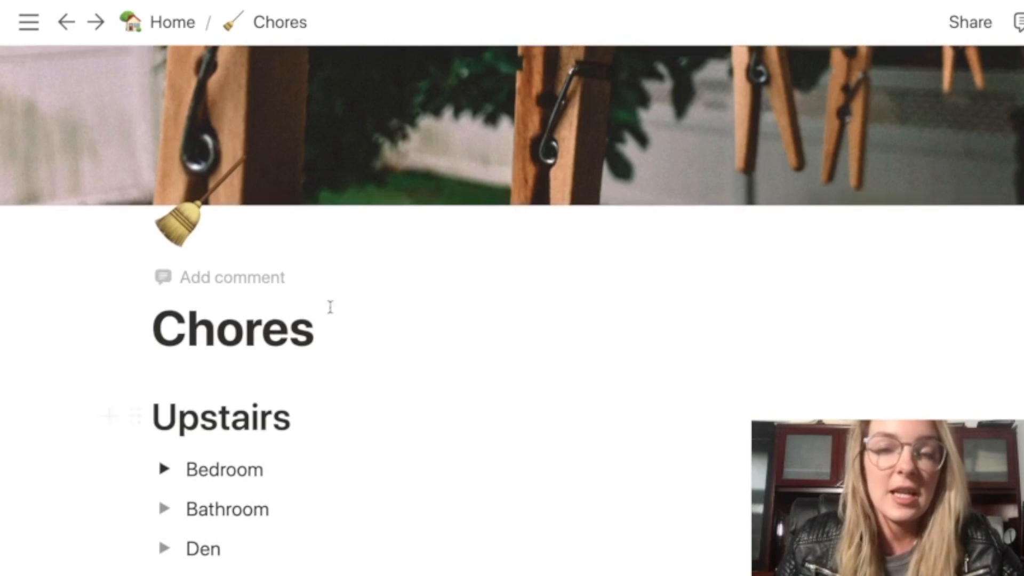